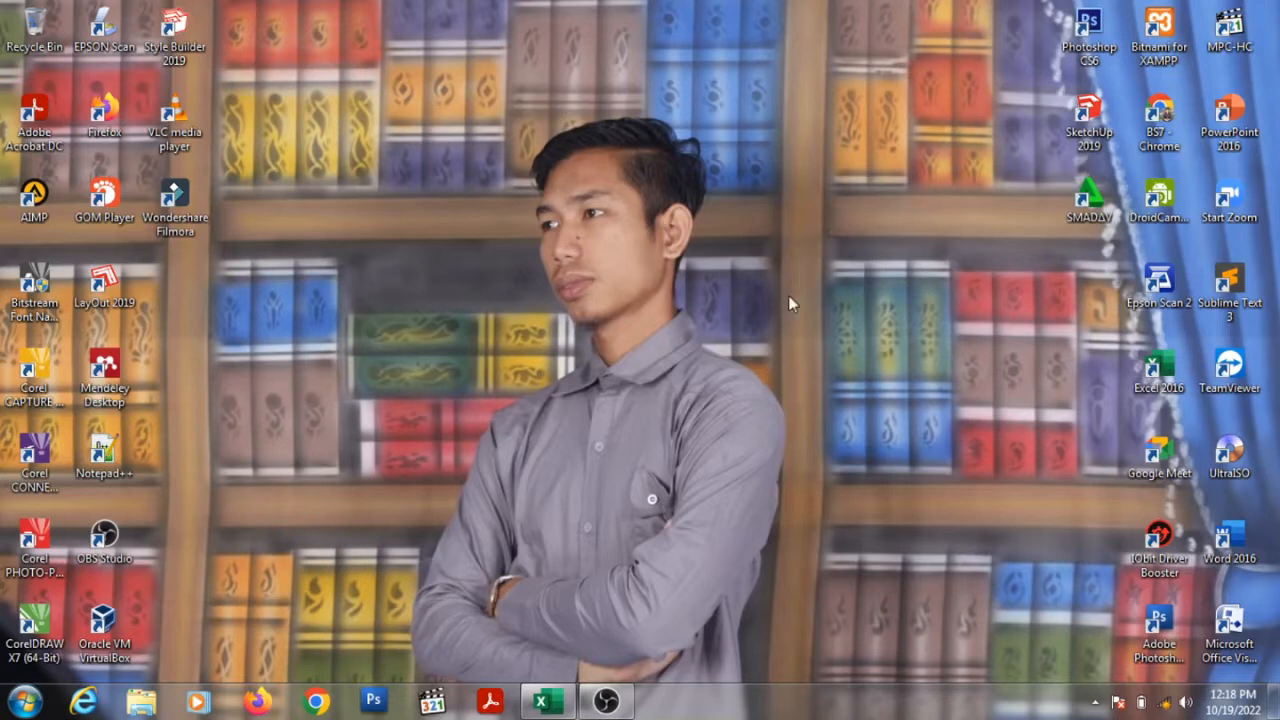
Switch to the Book1 workbook in Excel and total the first student's subject scores in I6 with =SUM(C6:H6).
mouse_move(564, 714)
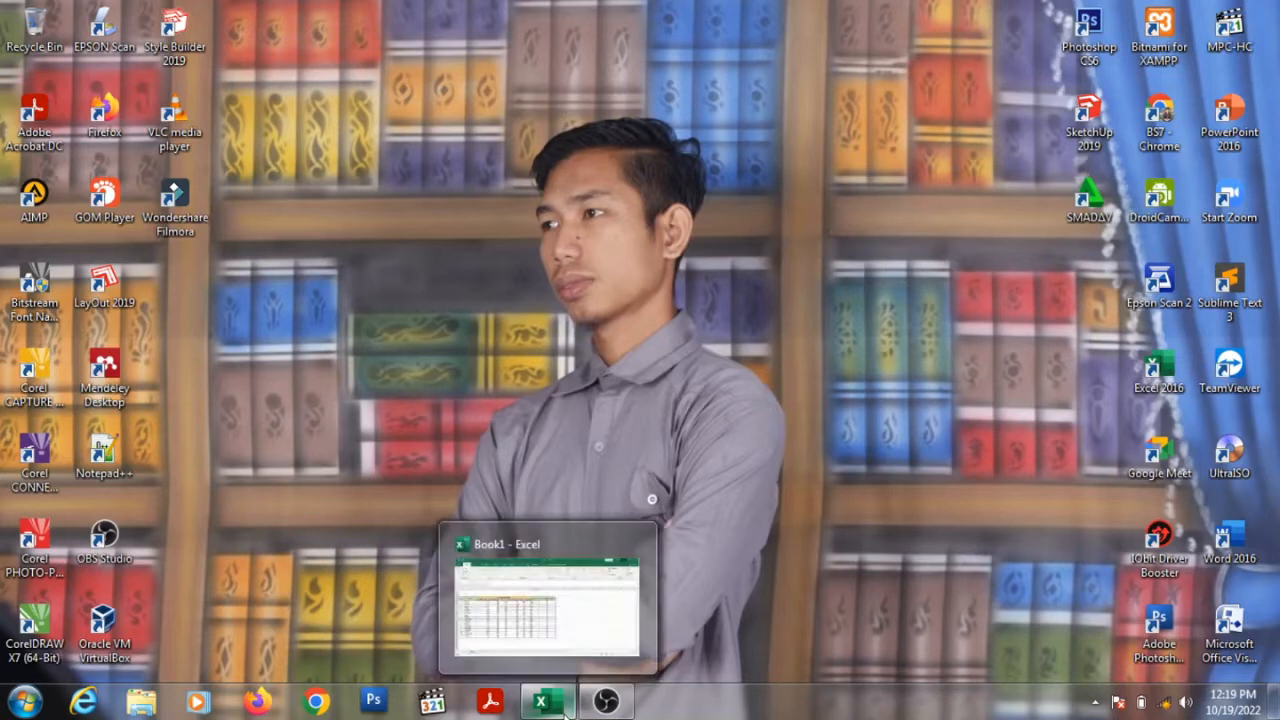
click(566, 710)
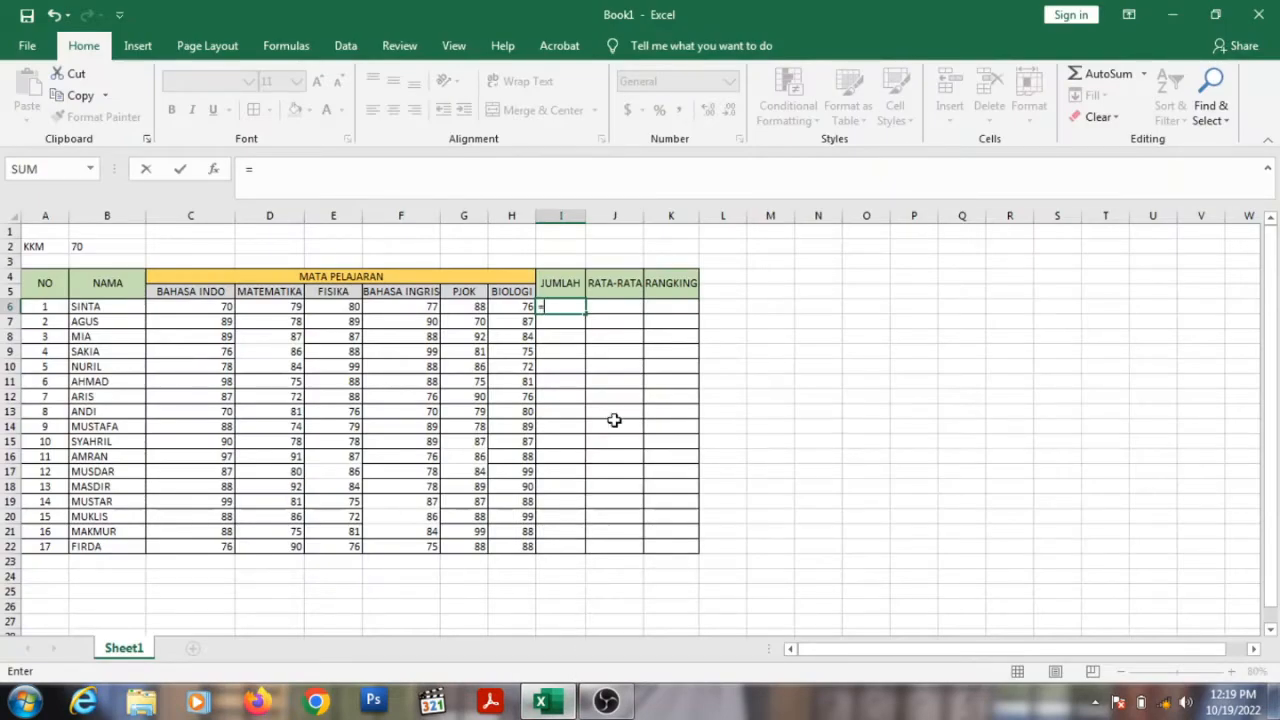
key(BackSpace)
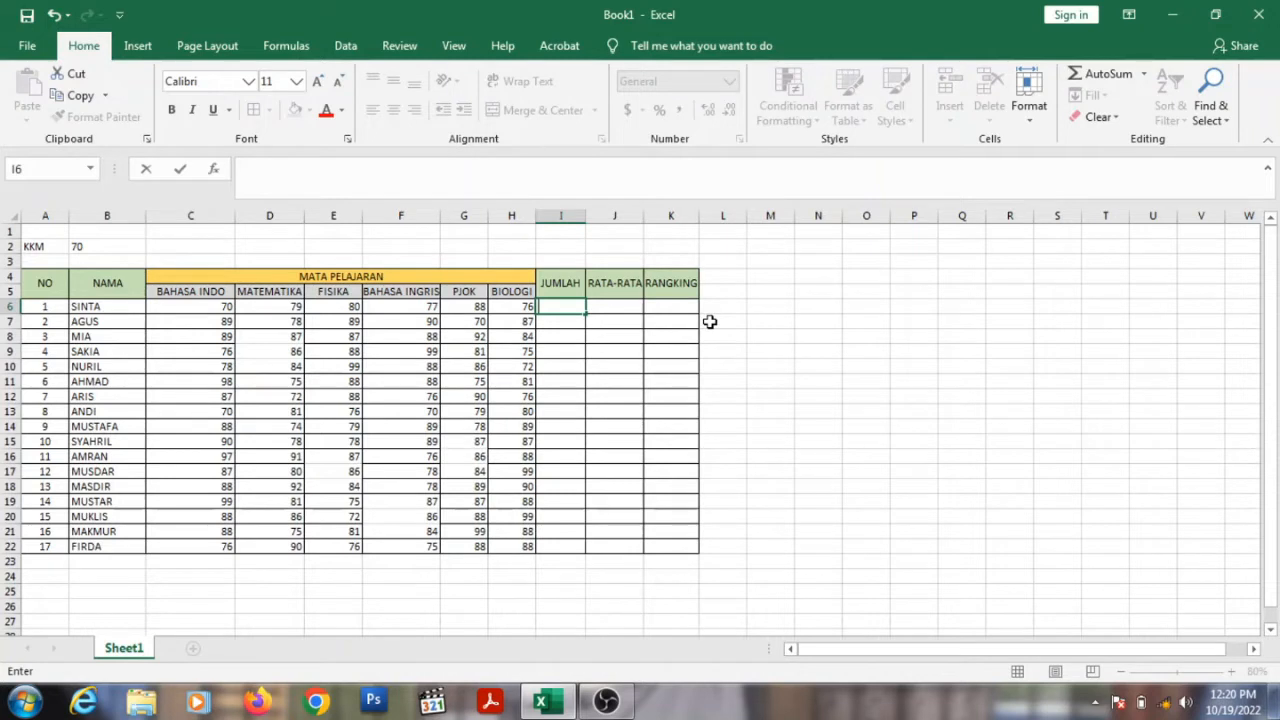
text(=)
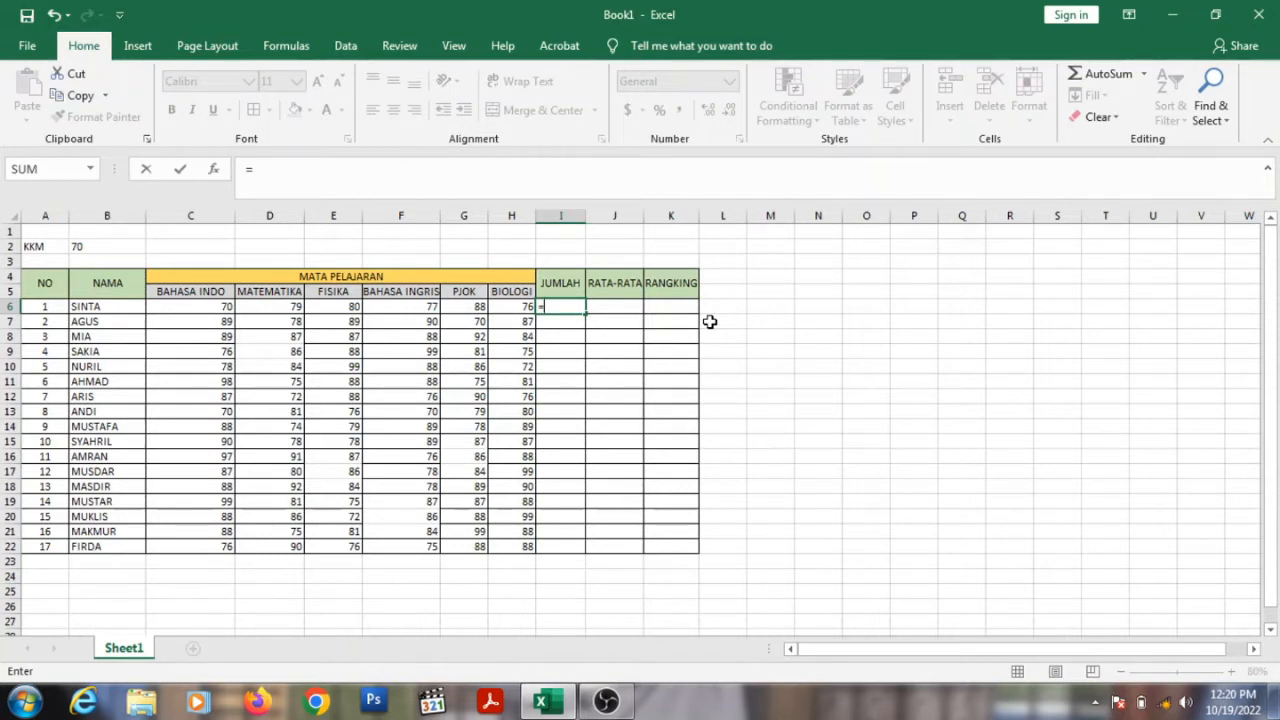
text(SUM)
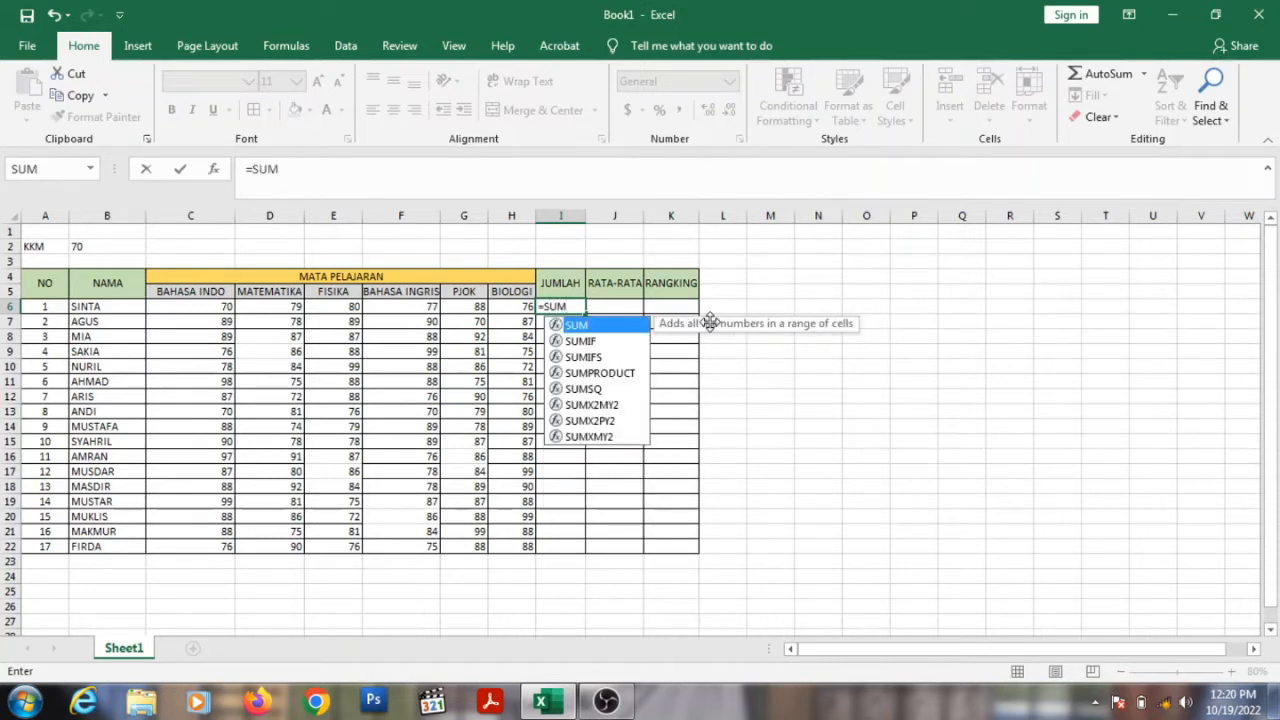
double_click(624, 332)
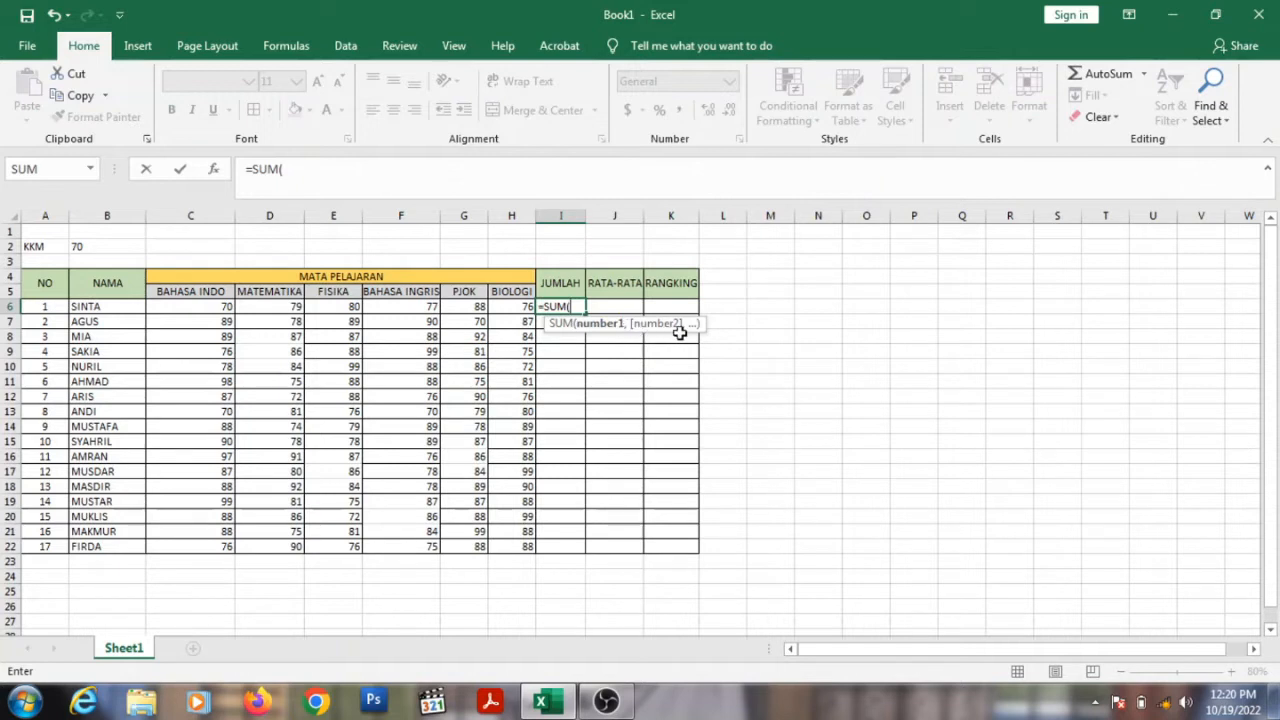
click(217, 307)
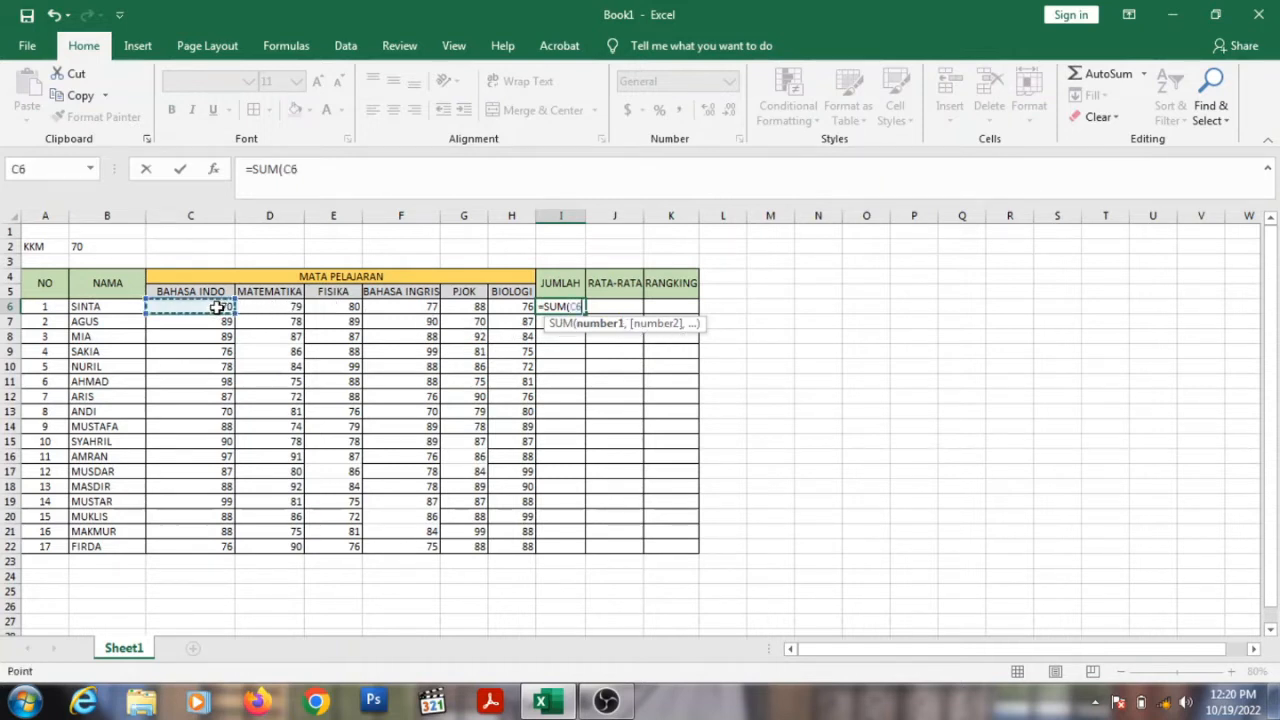
drag(217, 307, 514, 305)
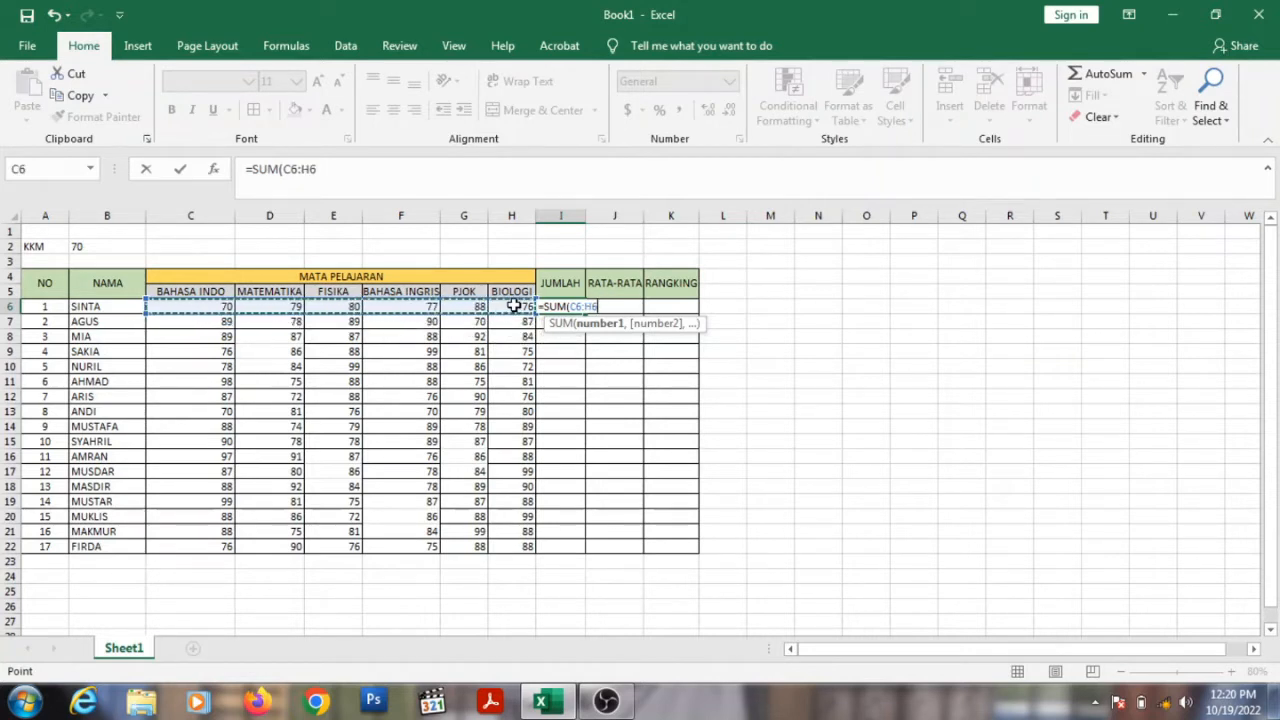
text())
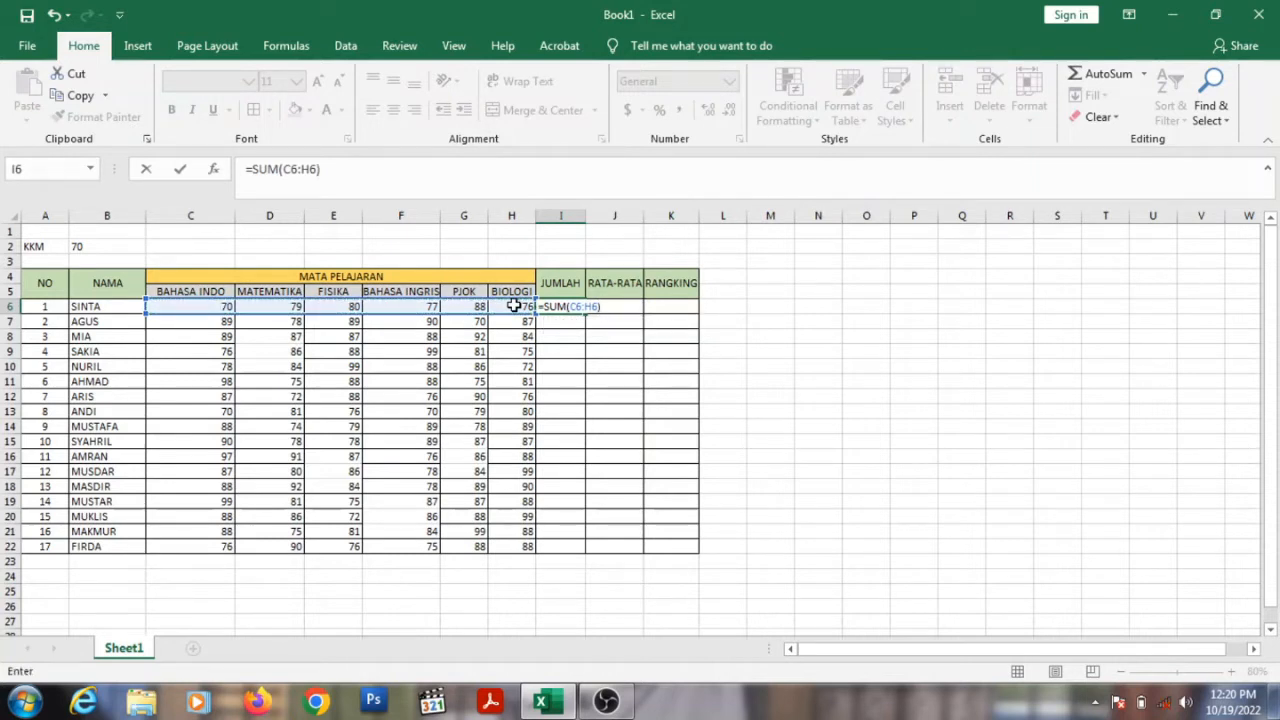
key(Return)
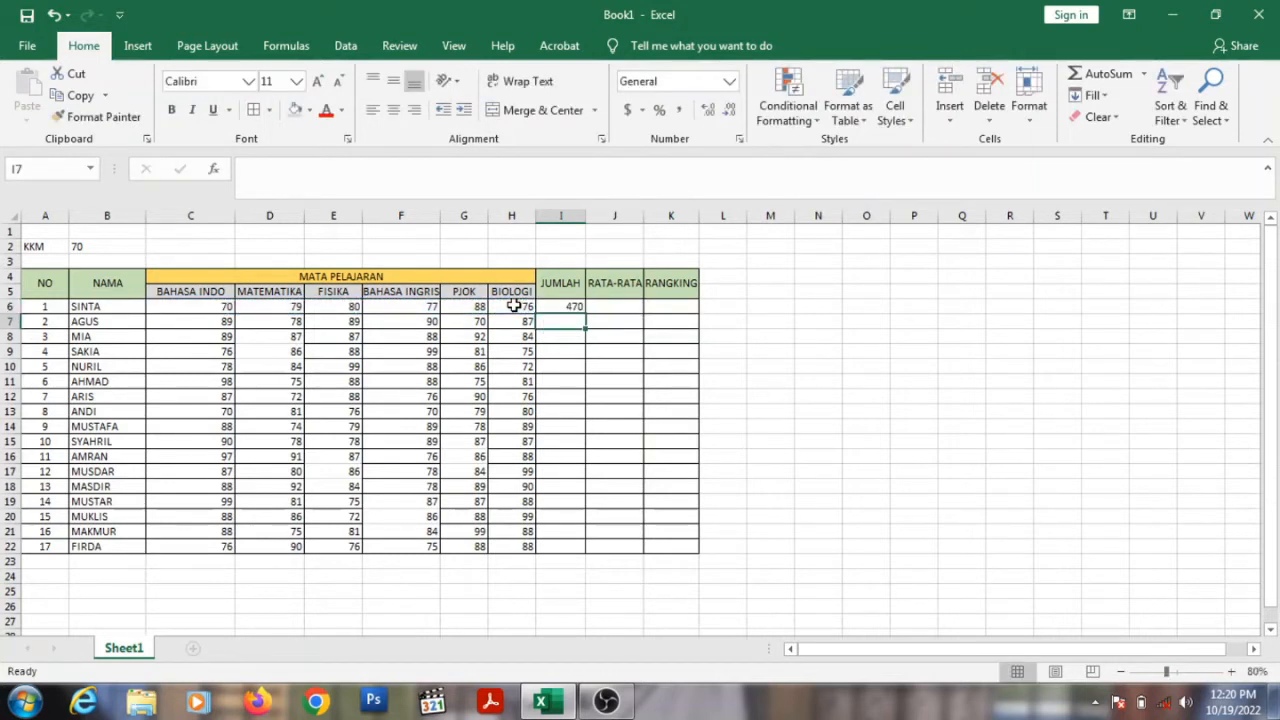
Fill the JUMLAH formula from I6 down to I22 for all remaining students.
click(571, 308)
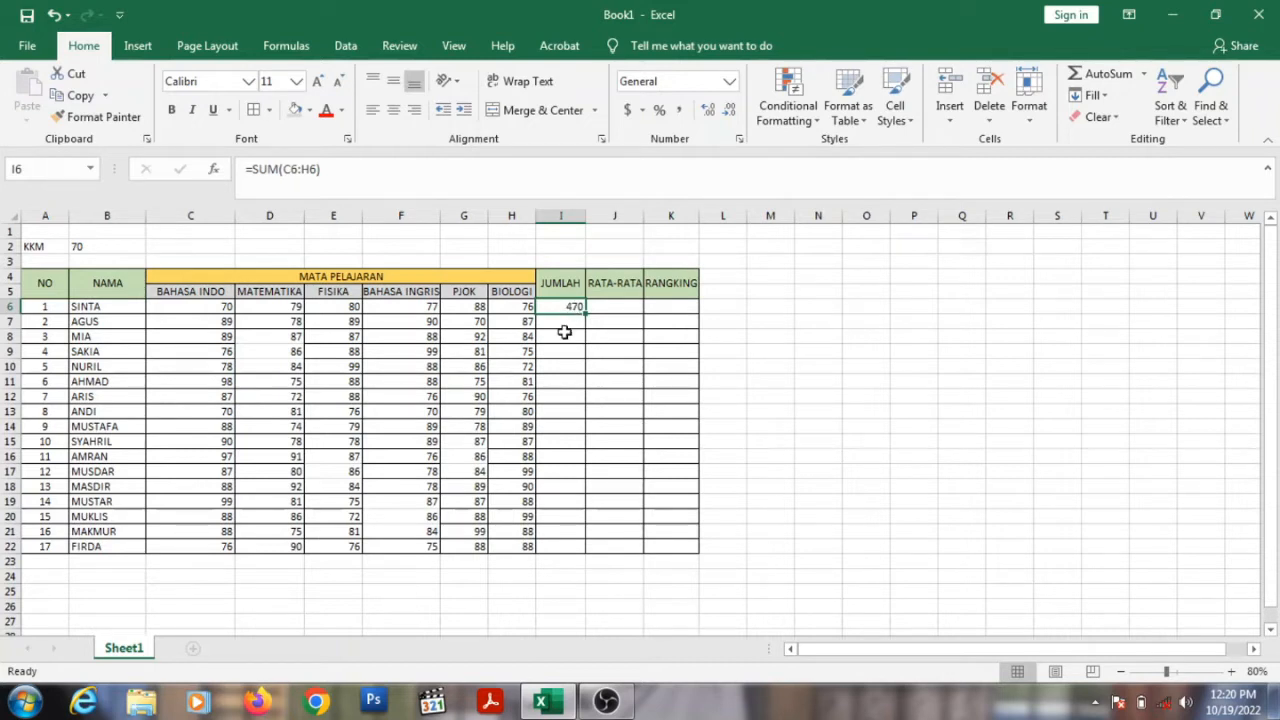
click(565, 320)
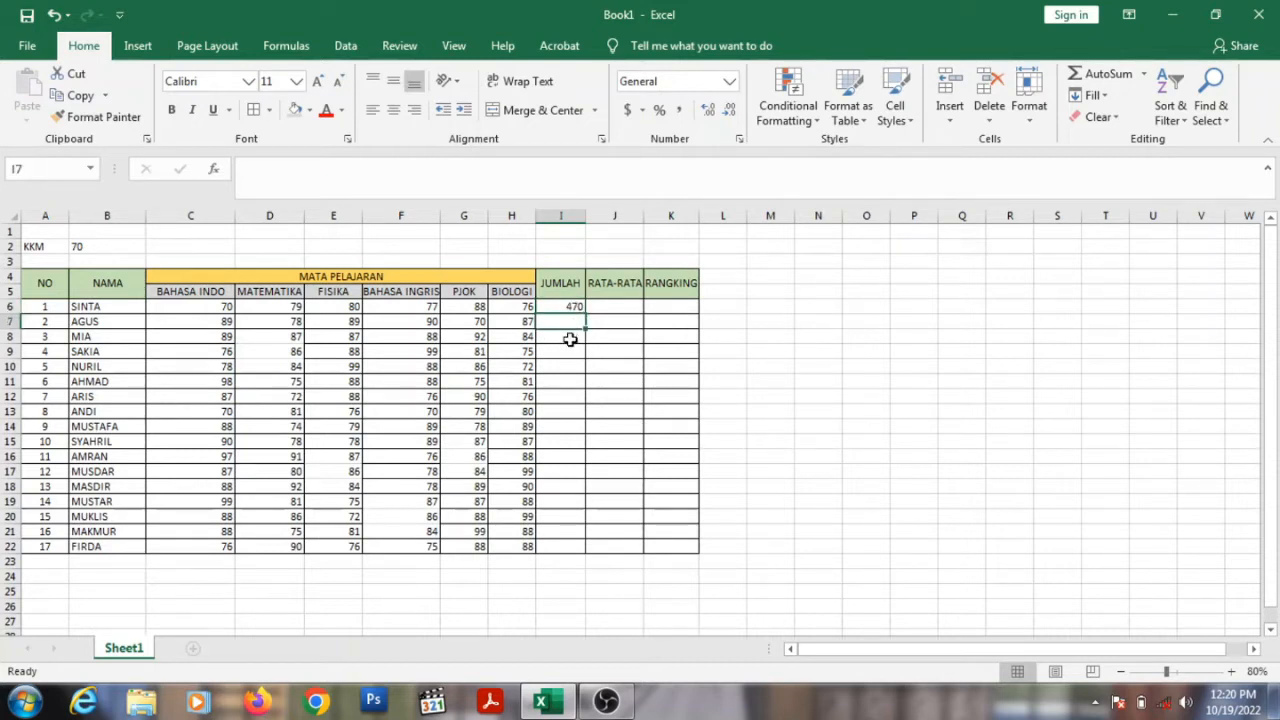
click(570, 310)
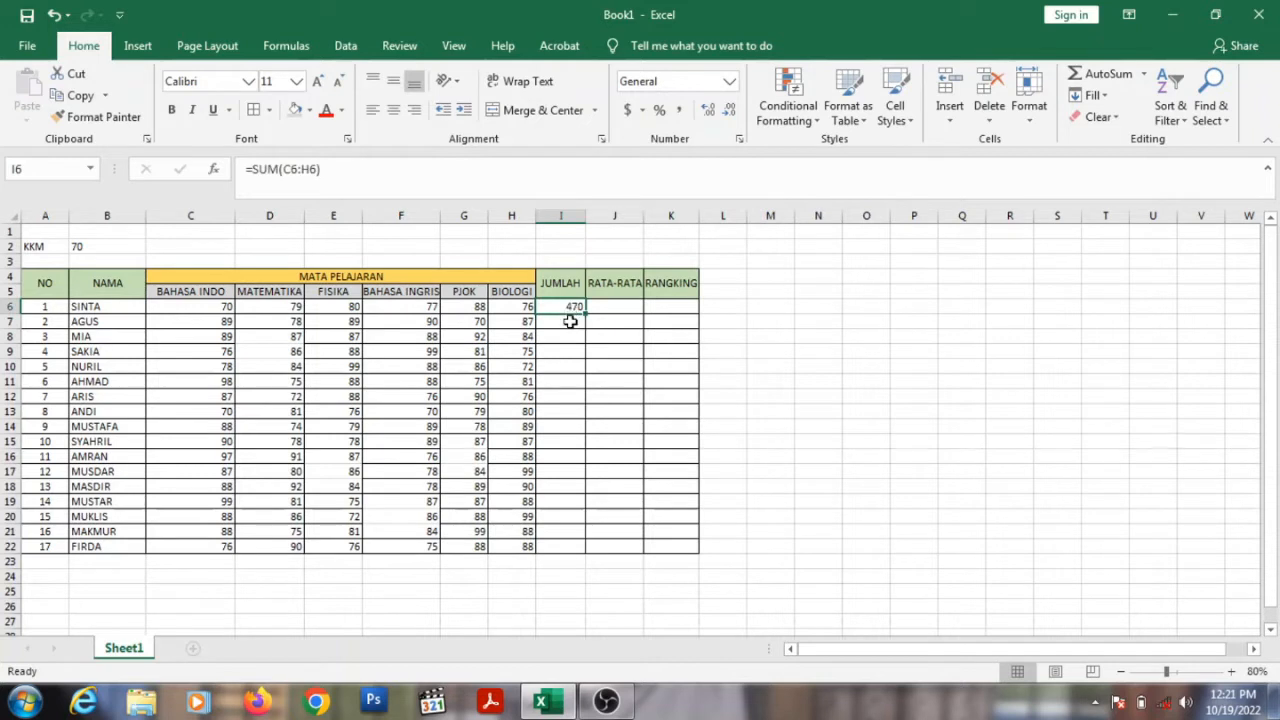
click(574, 322)
click(573, 308)
drag(586, 313, 576, 550)
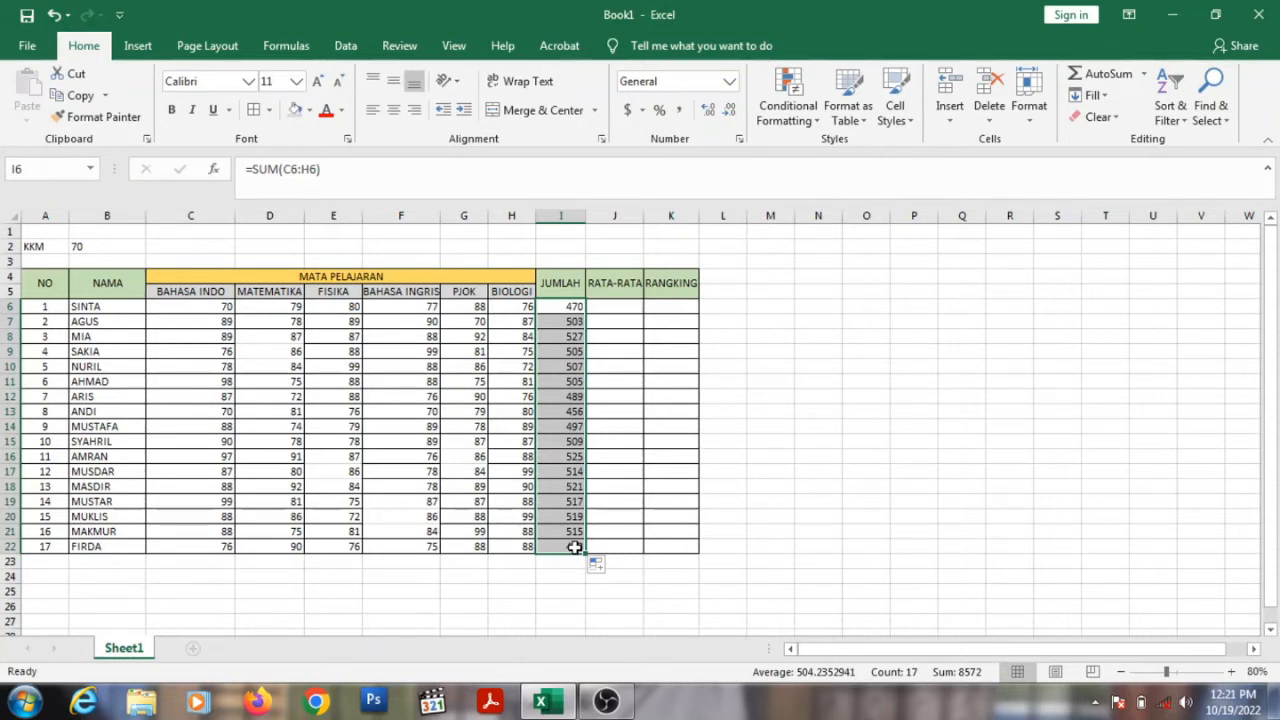
Calculate the first student's average score in J6 under RATA-RATA with =AVERAGE(C6:H6).
click(618, 307)
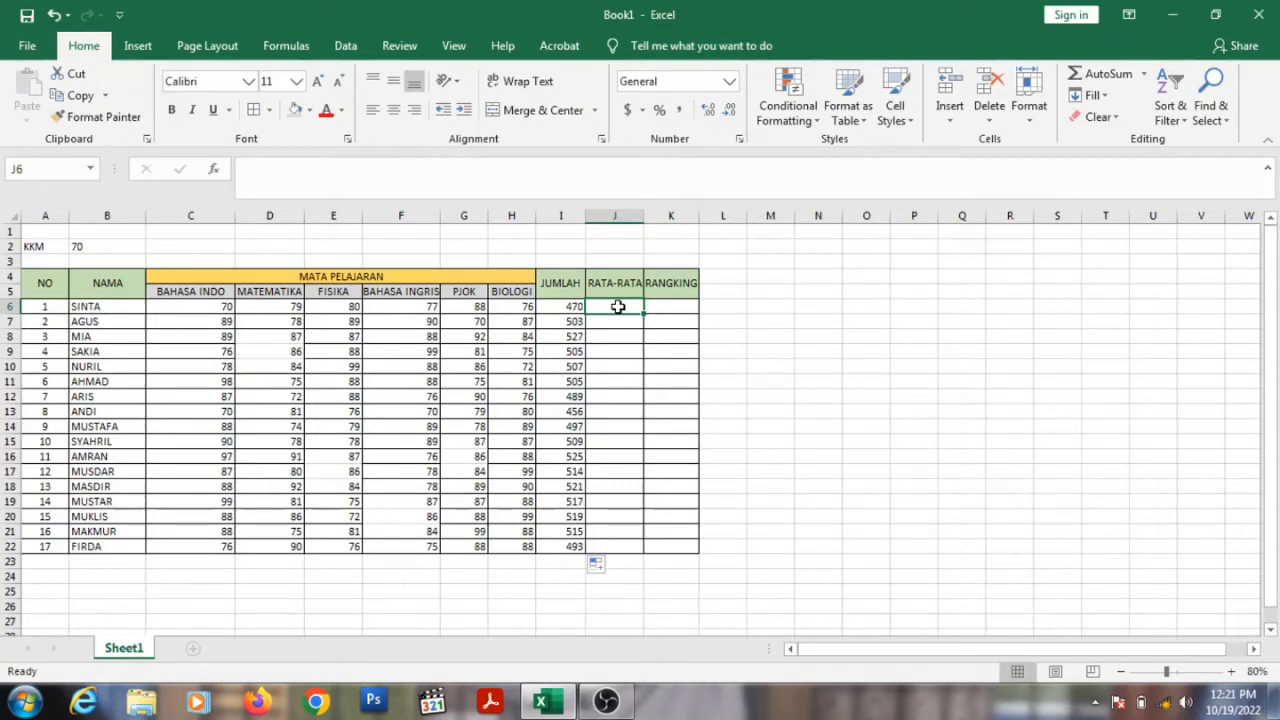
text(=)
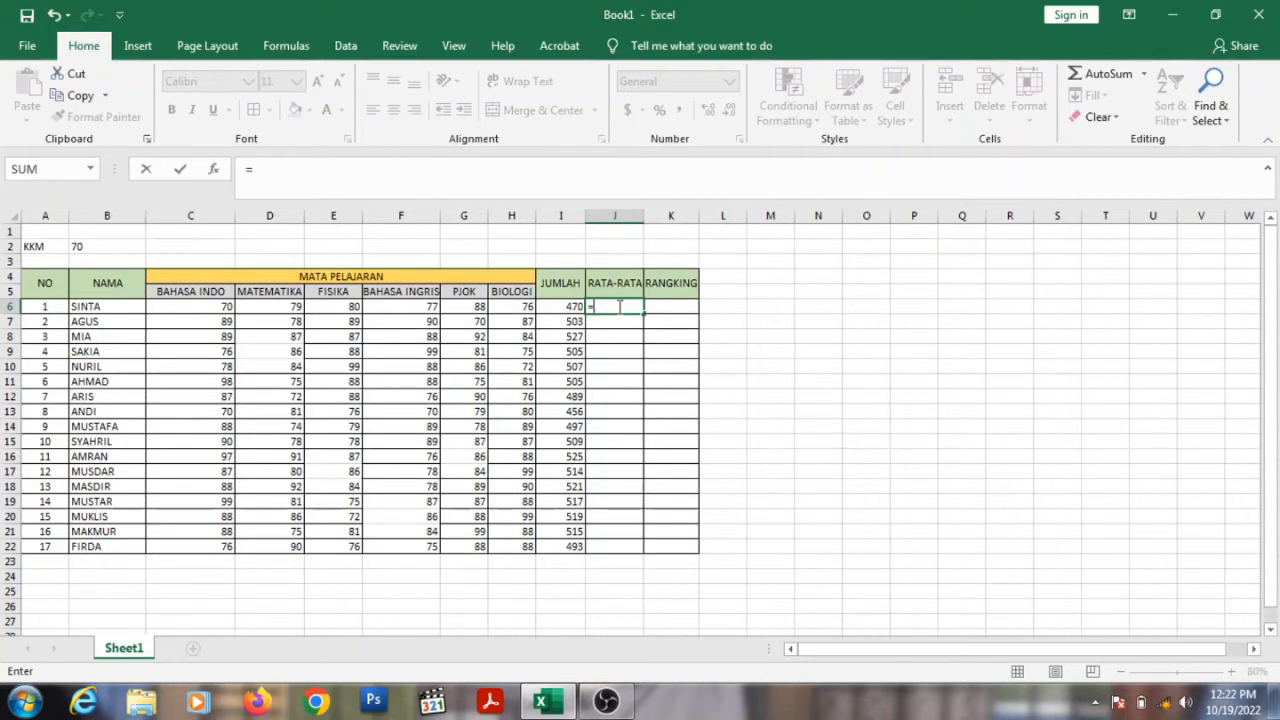
text(AN)
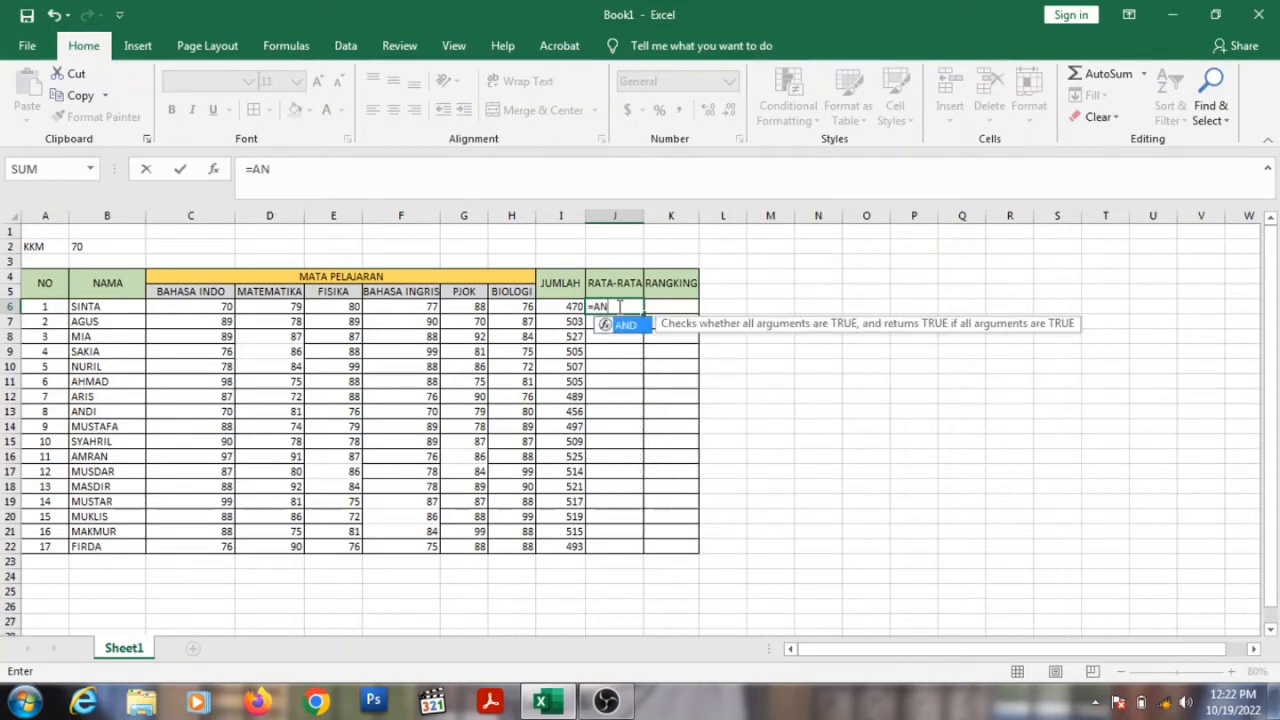
key(BackSpace)
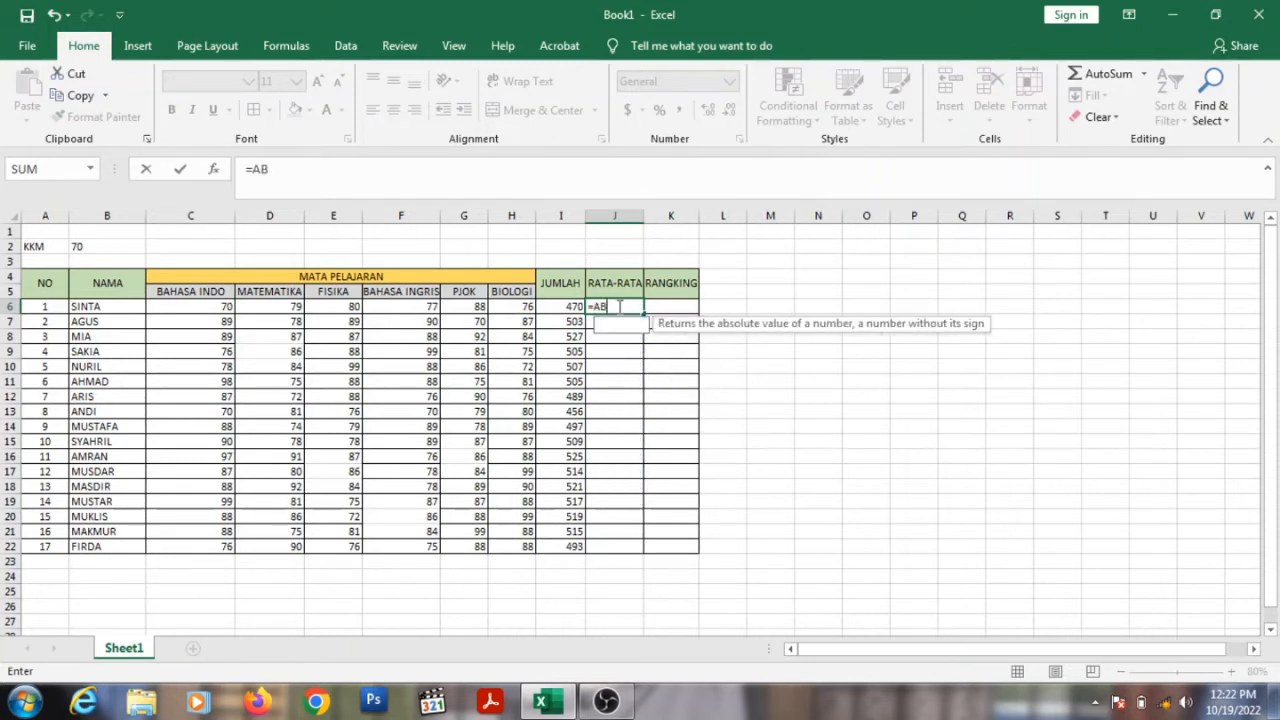
text(VER)
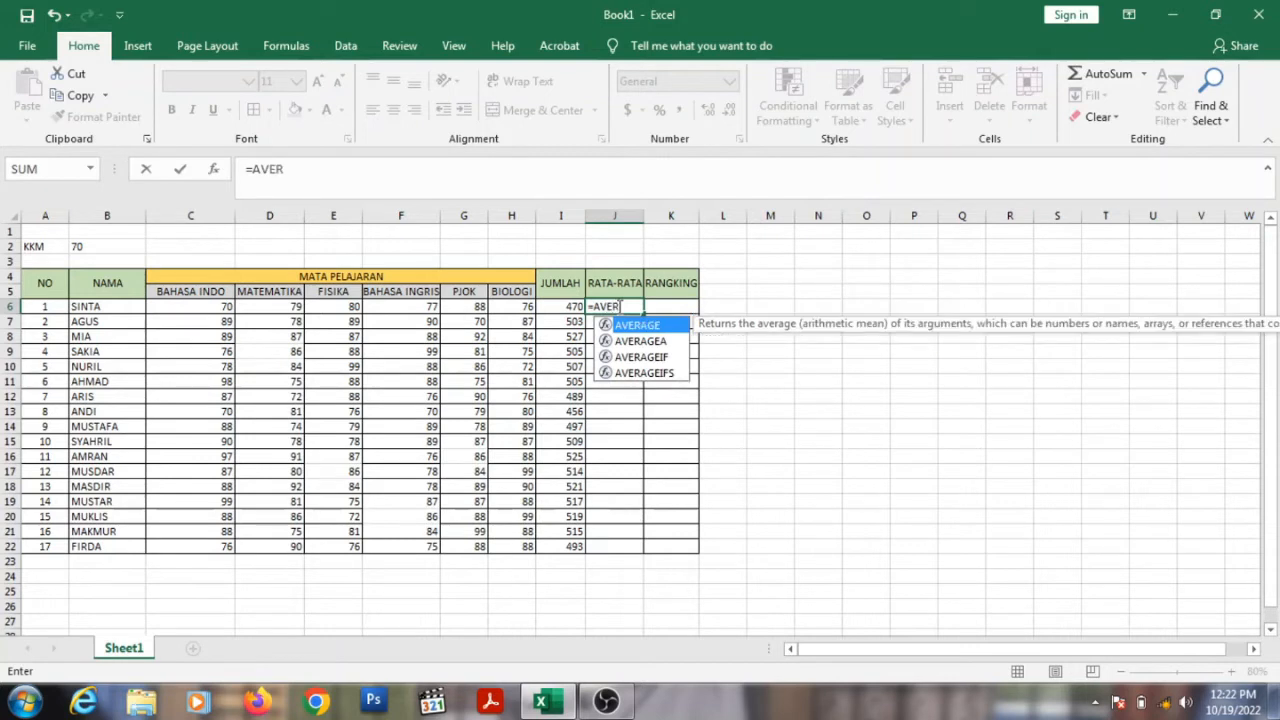
text(AGE)
text(()
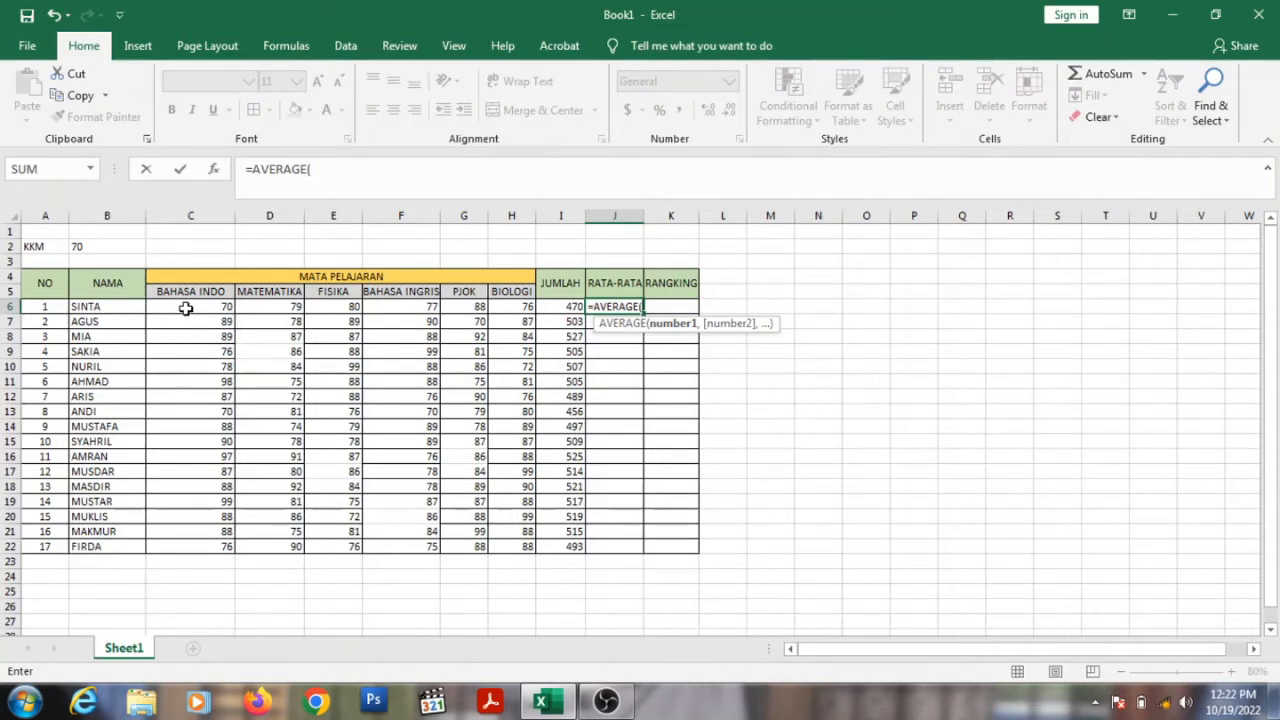
drag(186, 309, 512, 307)
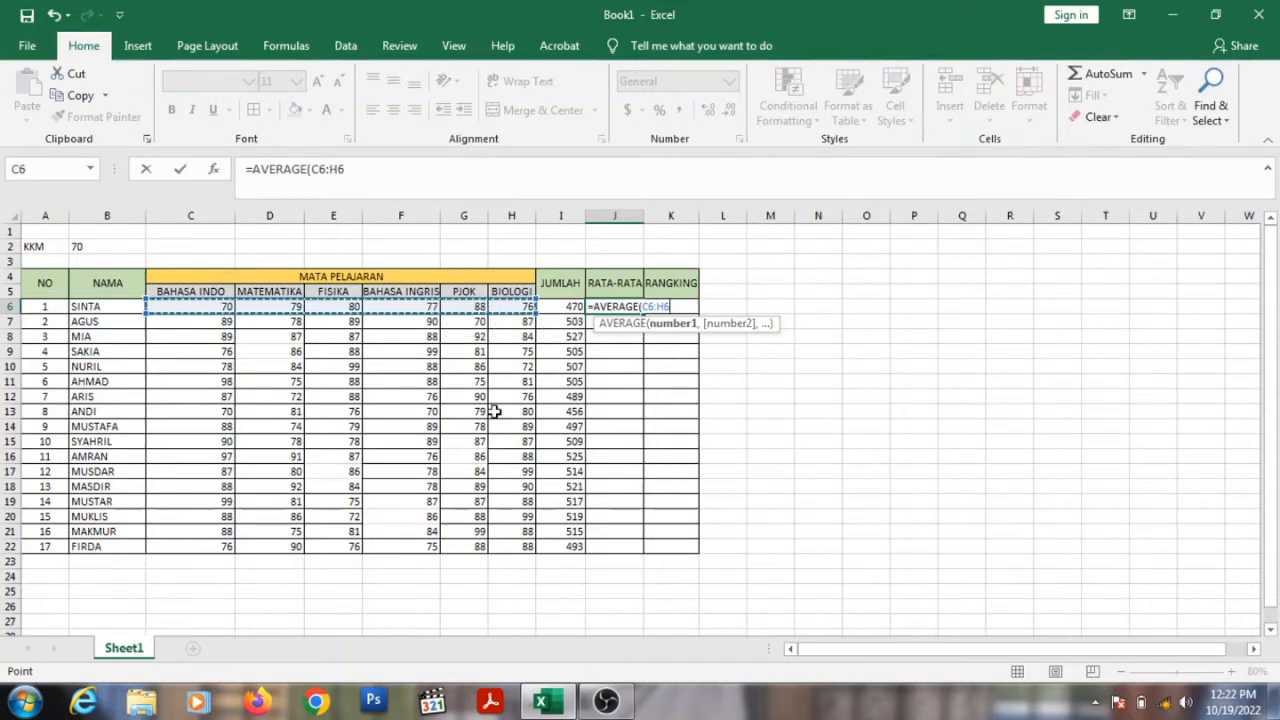
text())
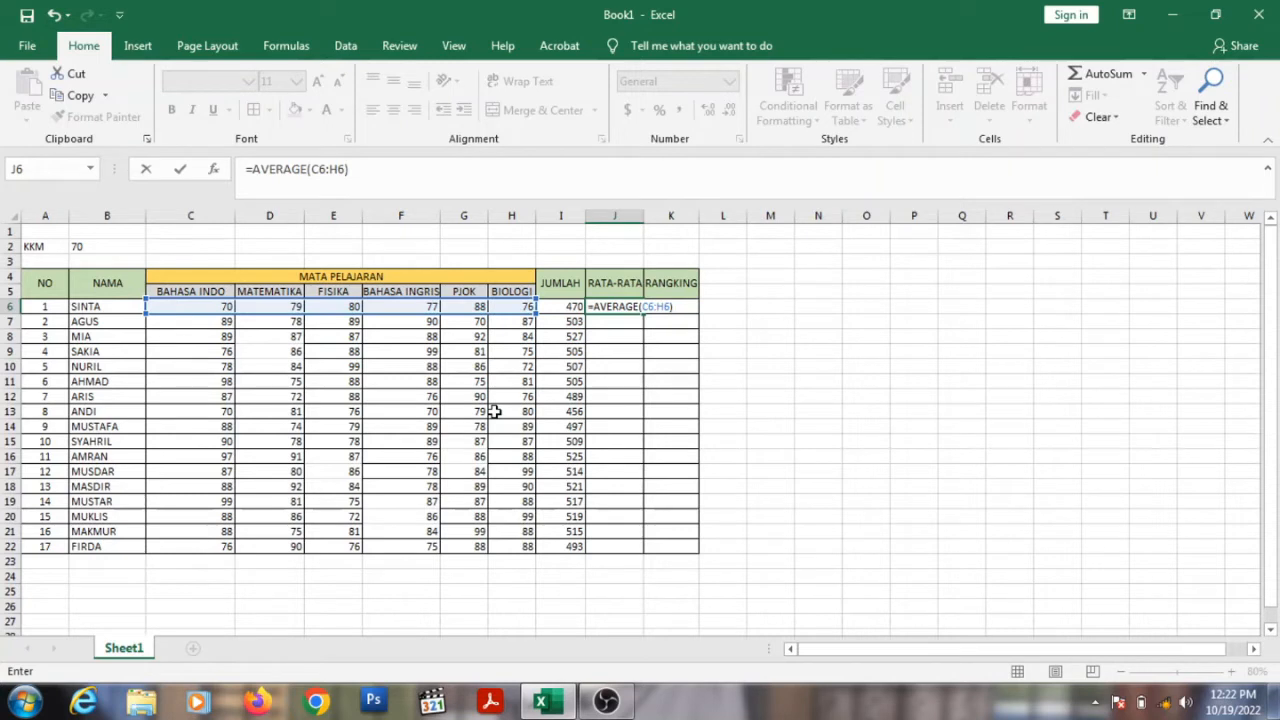
key(Return)
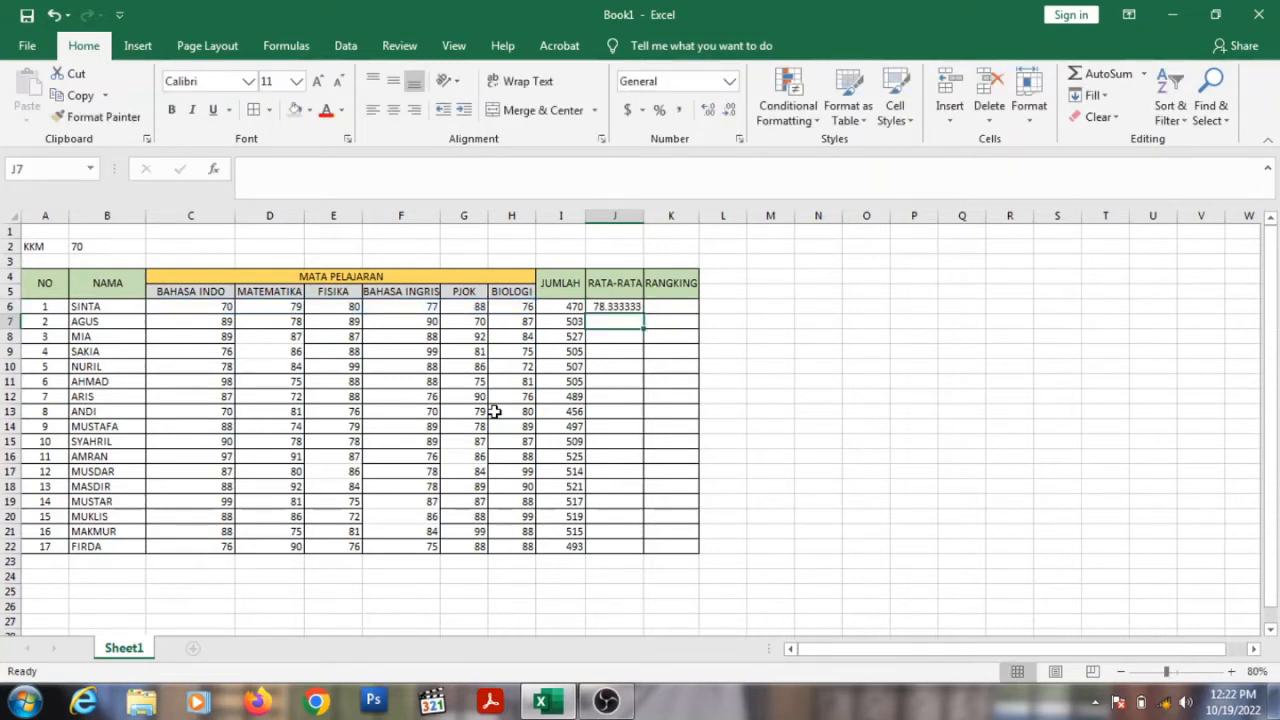
Fill the RATA-RATA formula from J6 down to J22 for all remaining students.
click(620, 307)
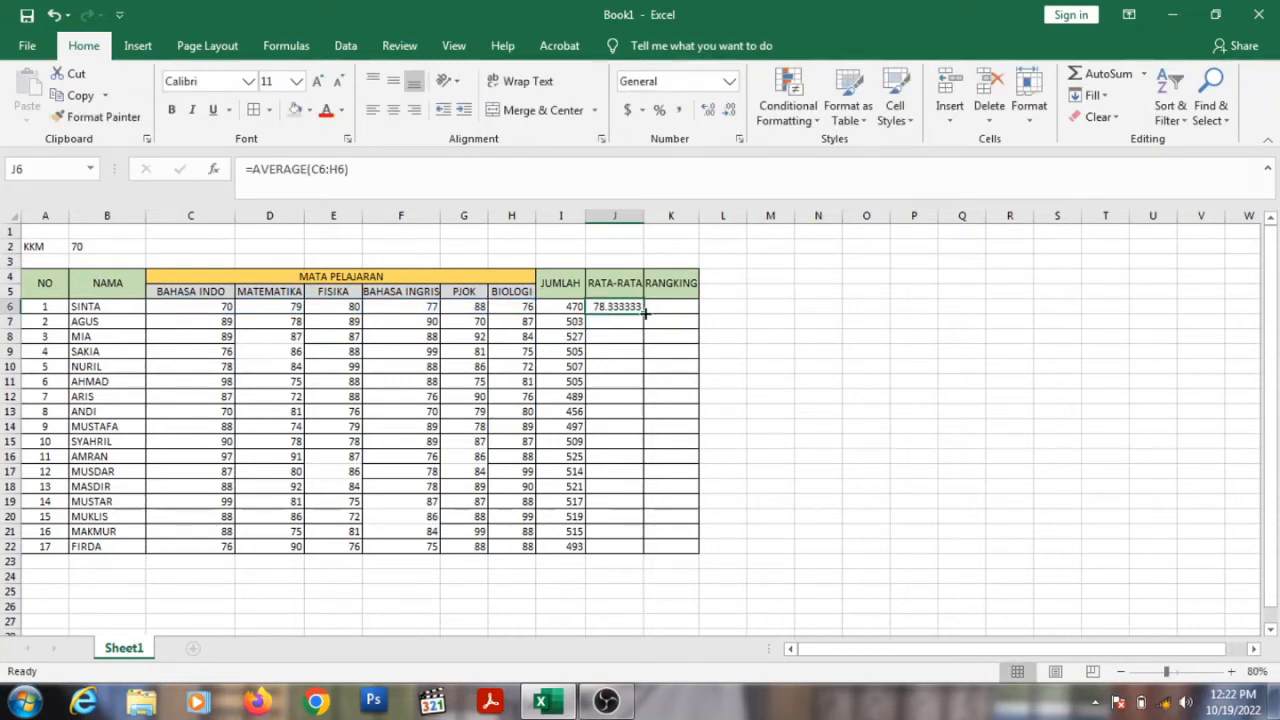
drag(641, 312, 650, 550)
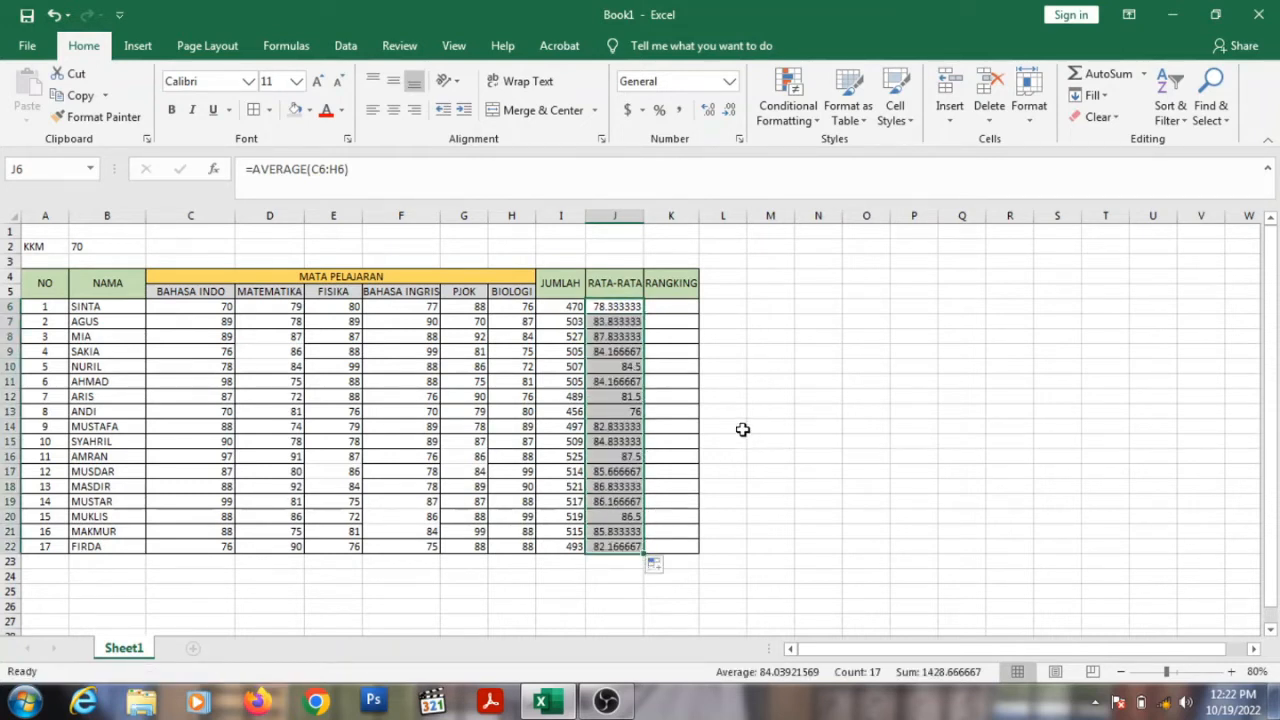
click(666, 381)
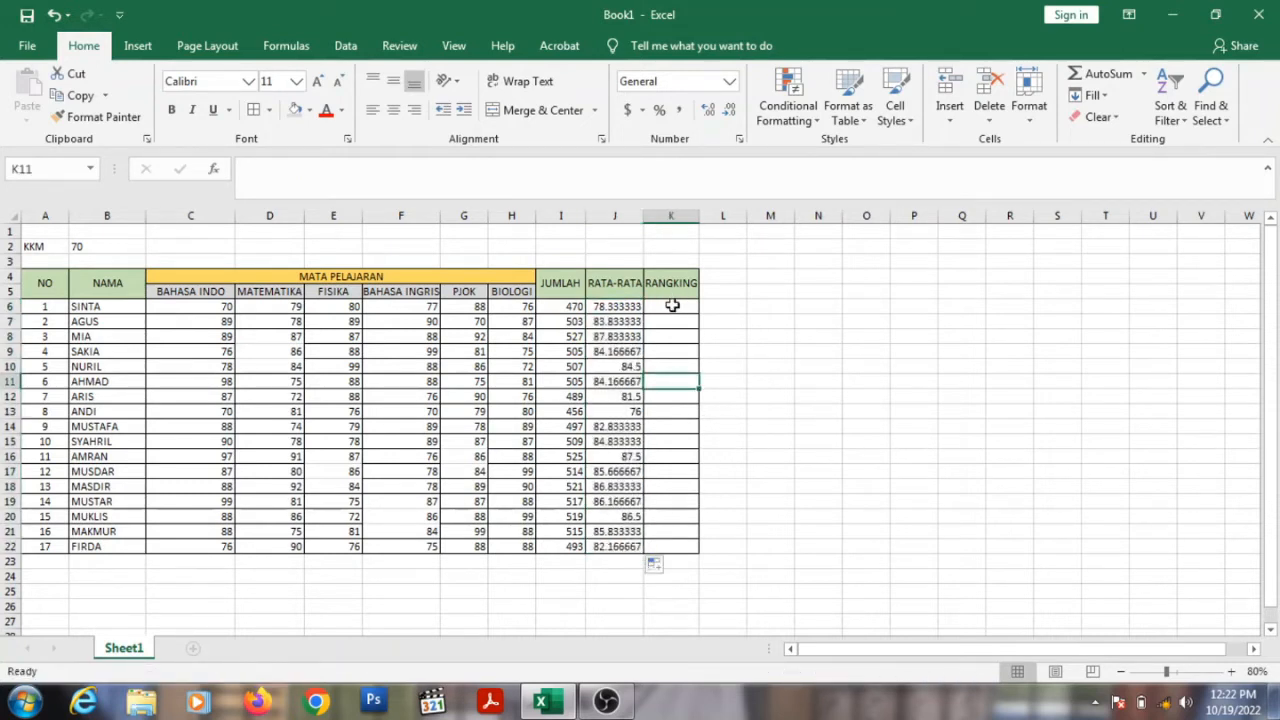
Begin a RANK formula in K6 under RANGKING, with I6 as the number and I6:I22 as the reference range.
click(672, 305)
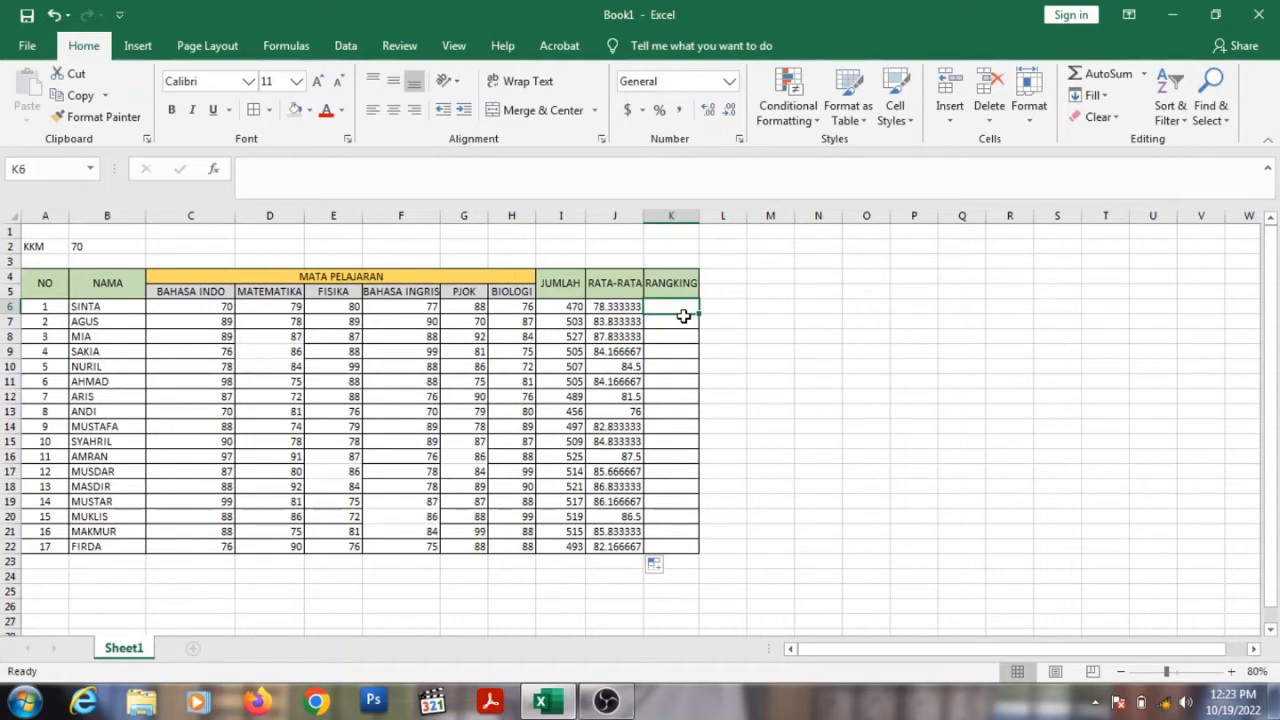
text(=)
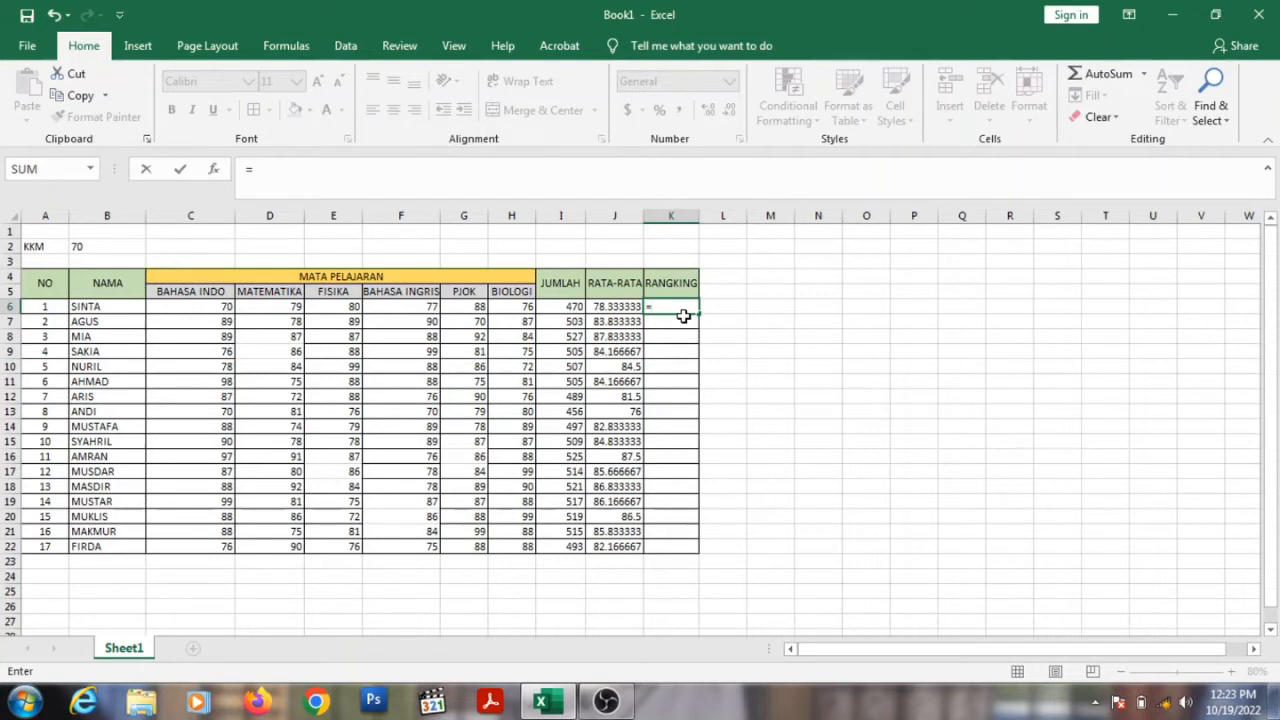
text(RANK)
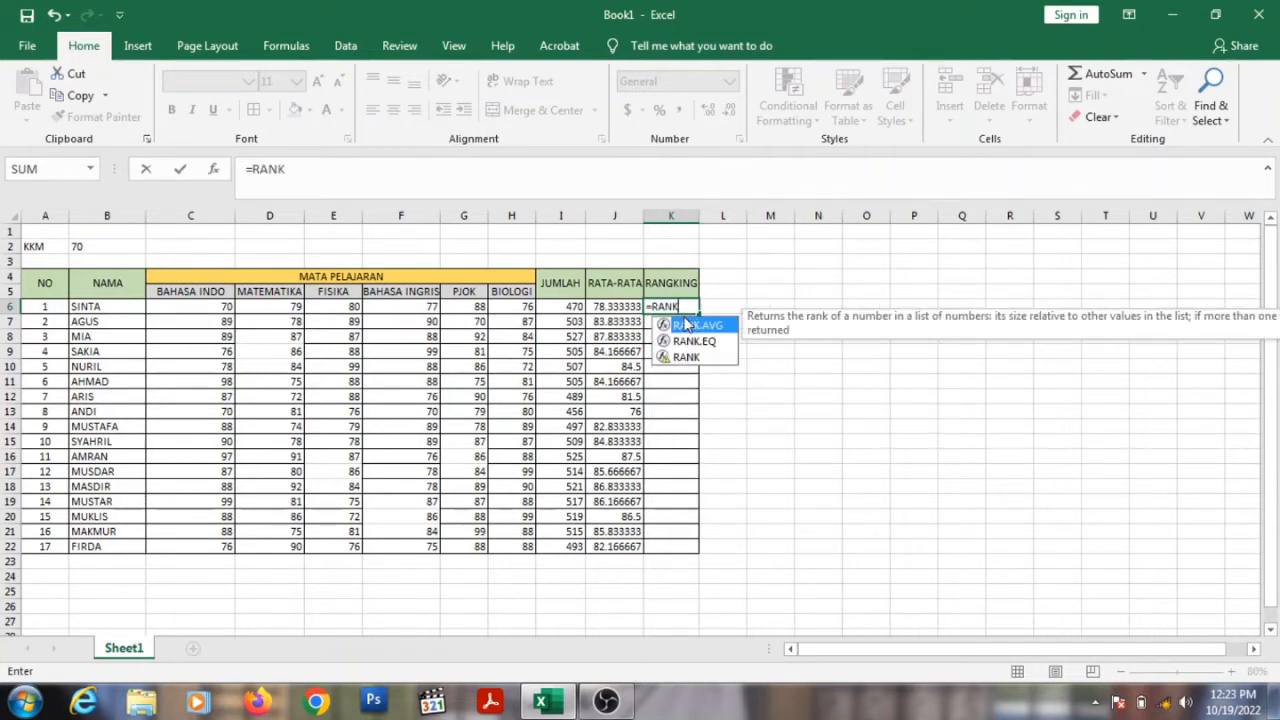
text(()
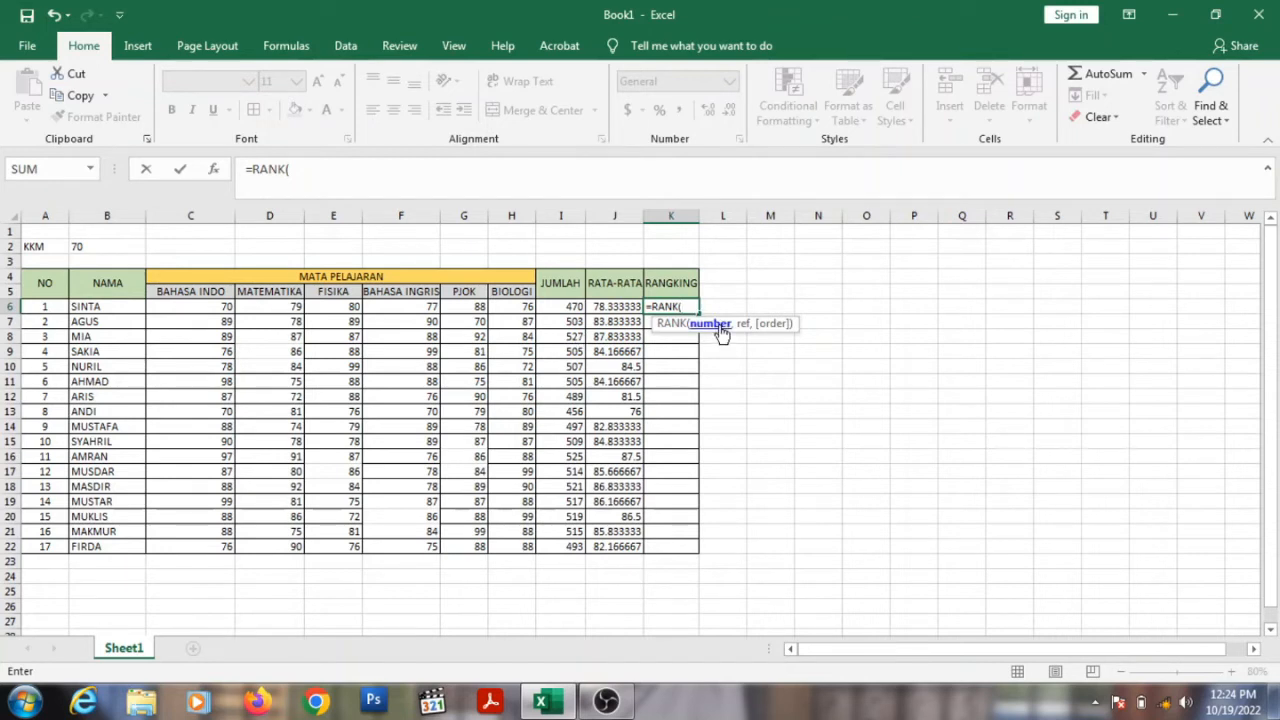
click(573, 307)
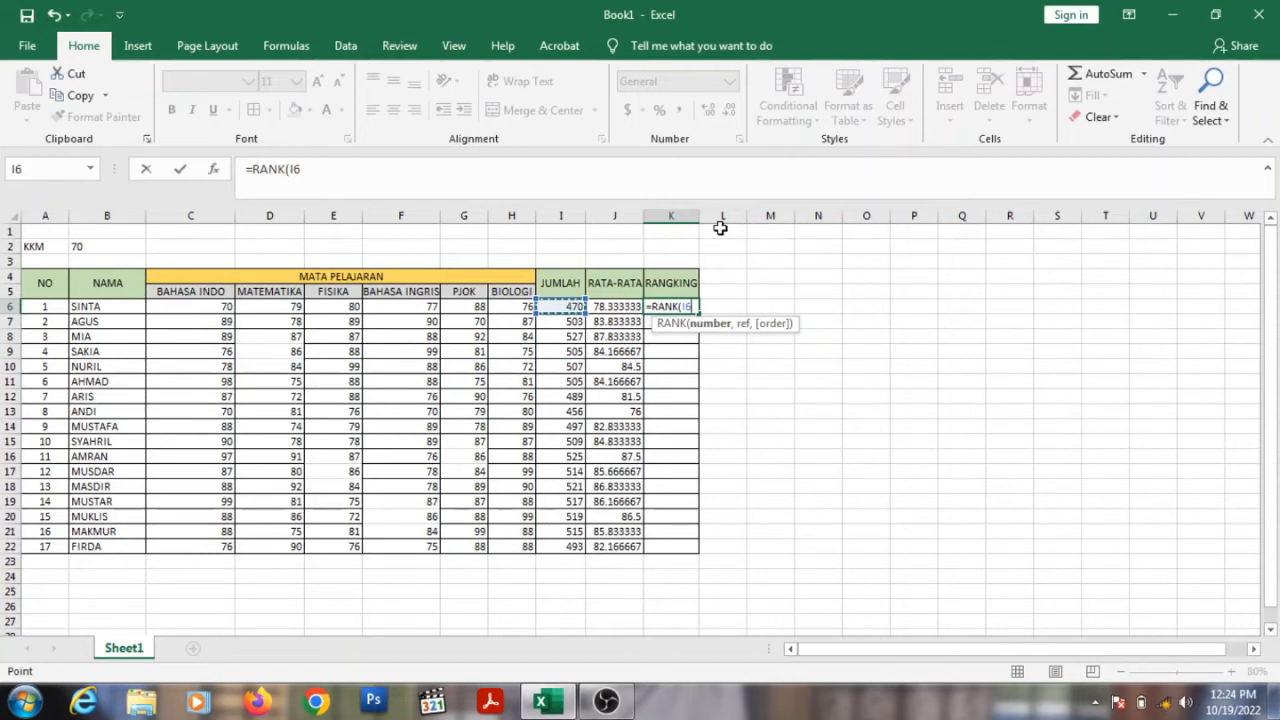
text(,)
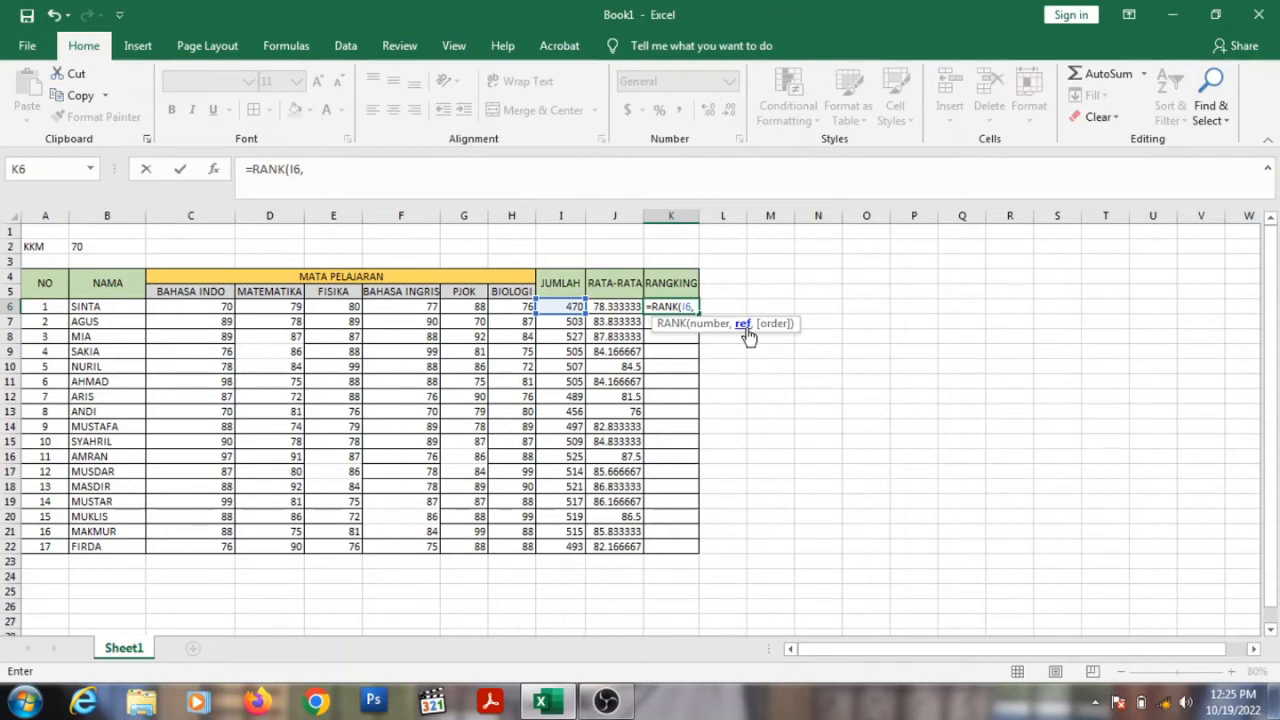
click(570, 306)
drag(570, 313, 570, 548)
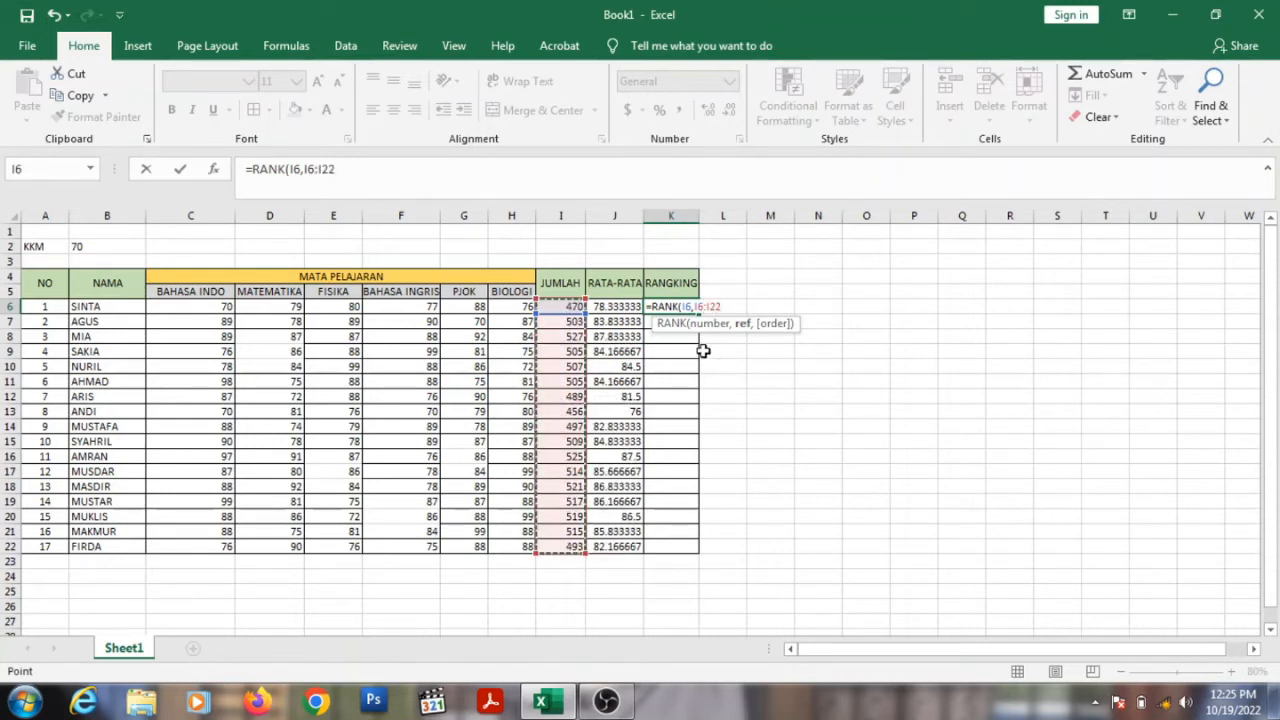
Complete the K6 formula as =RANK(I6,I$6:I$22,0), locking the reference rows and ranking in descending order.
click(685, 306)
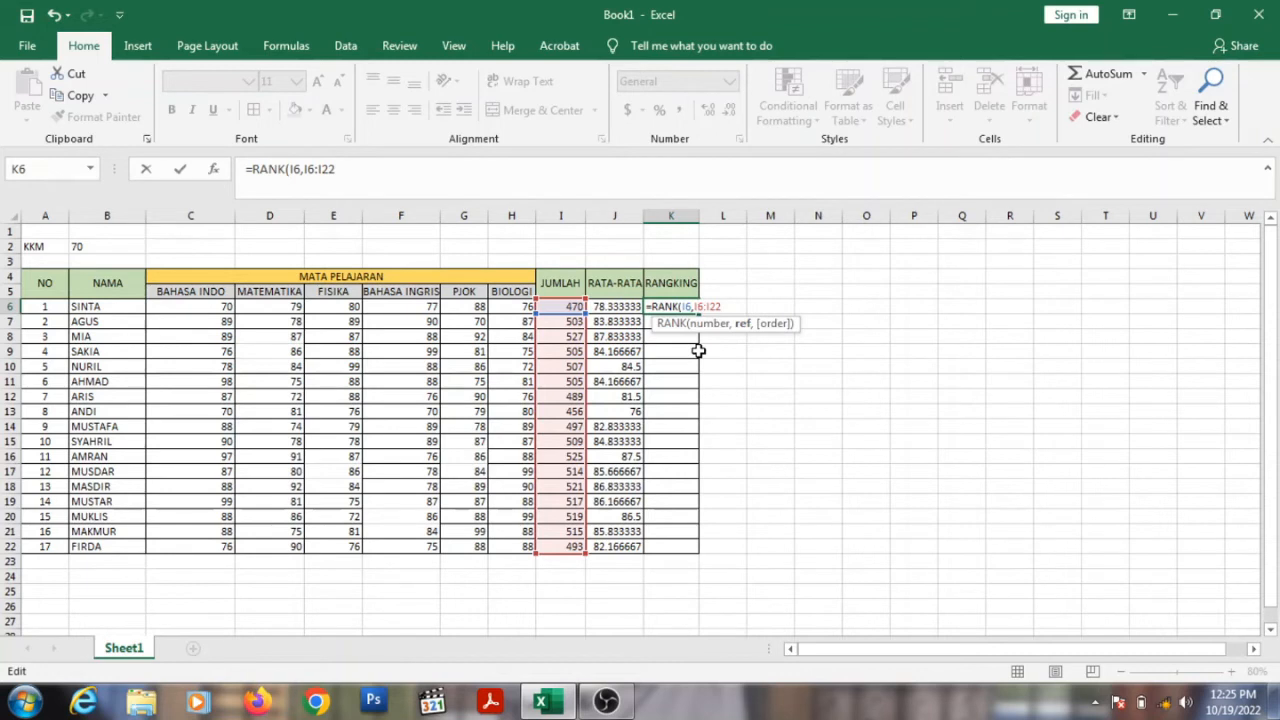
text($)
text($22)
text(,)
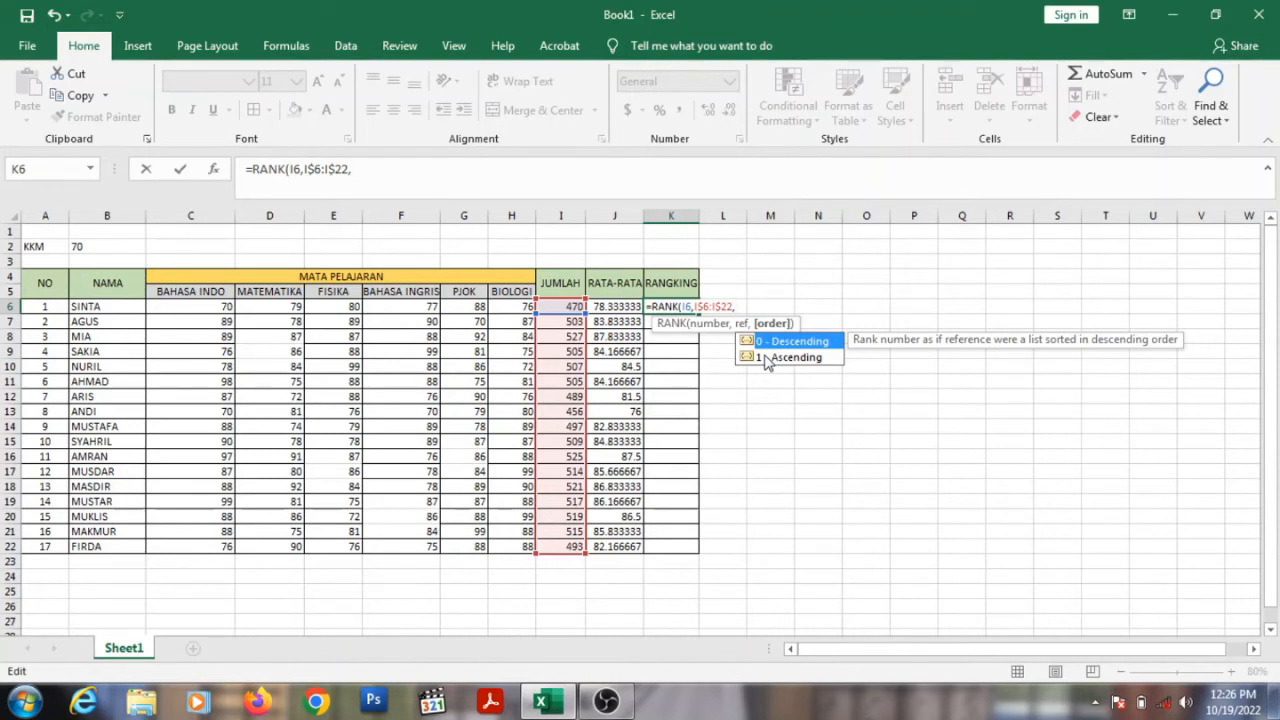
text(0))
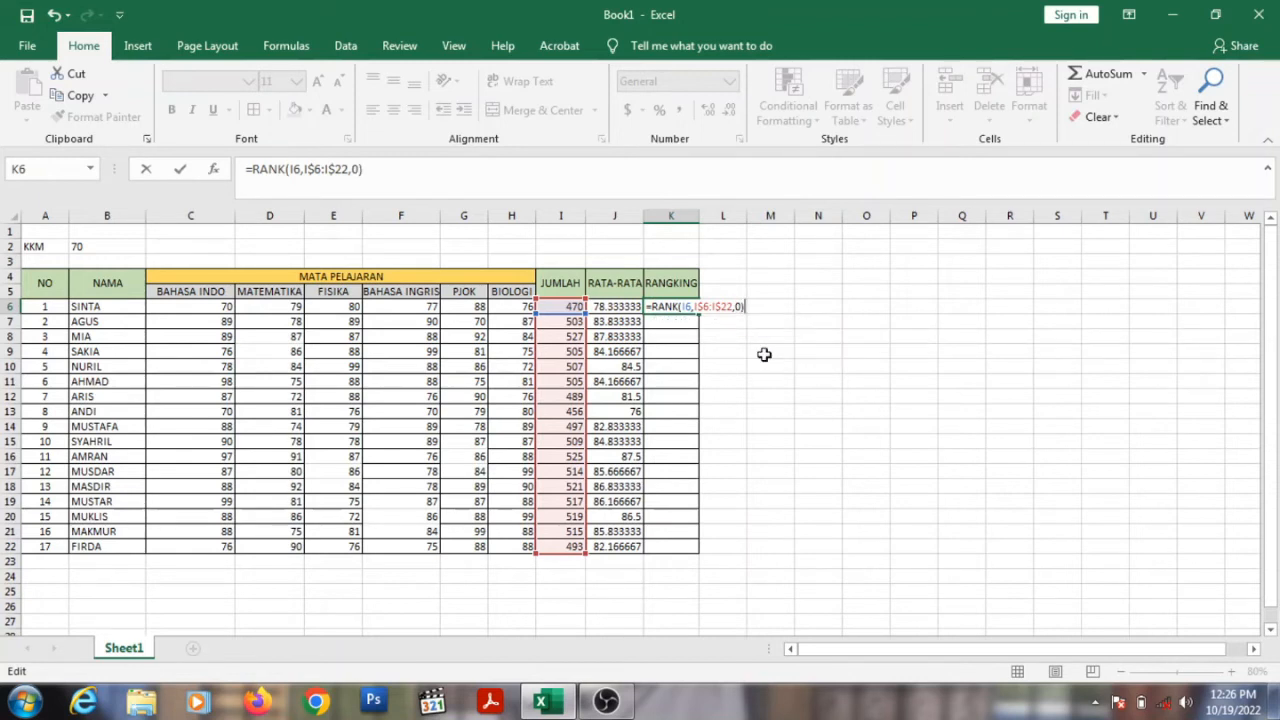
key(Return)
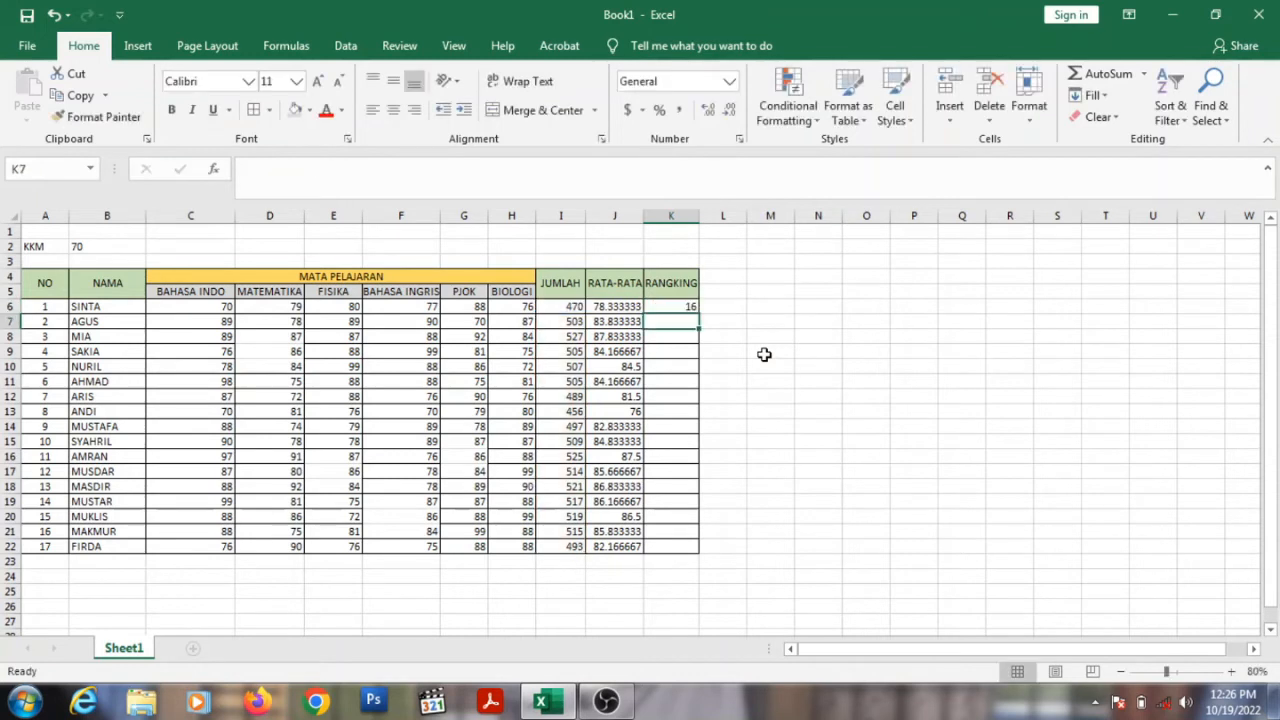
Fill the RANK formula from K6 down to K22 for all remaining students.
click(677, 306)
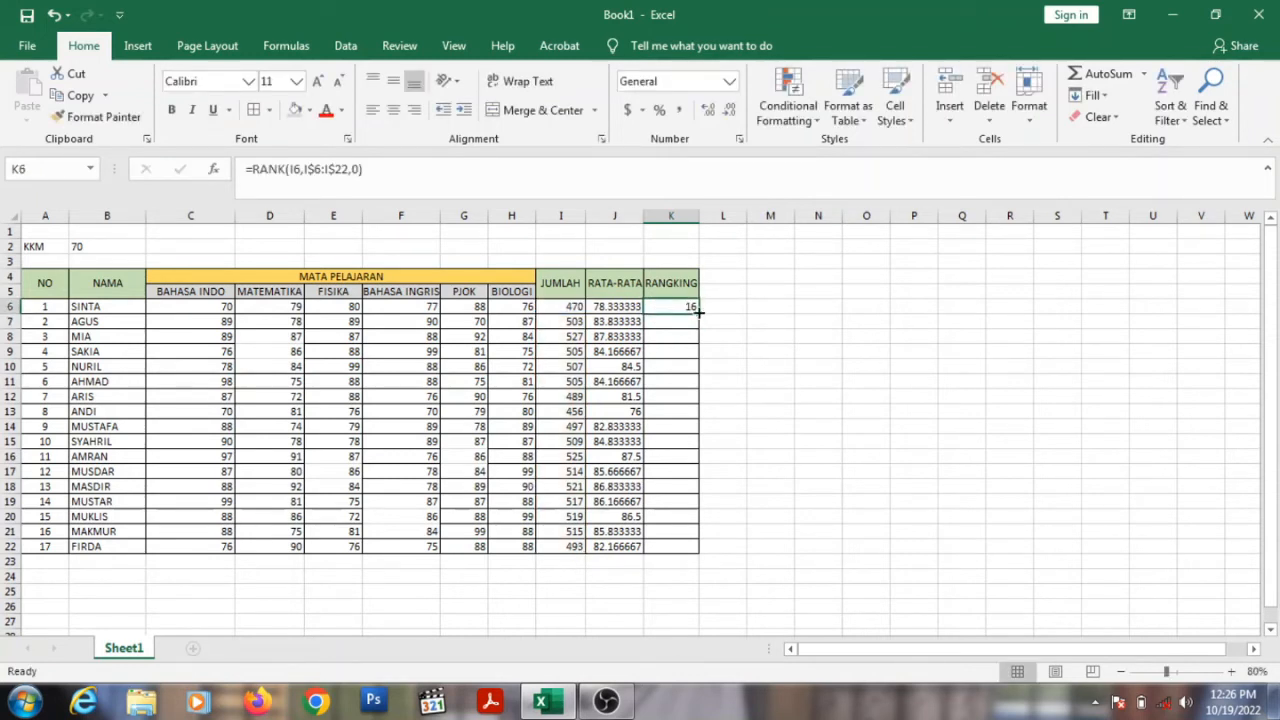
drag(698, 312, 705, 549)
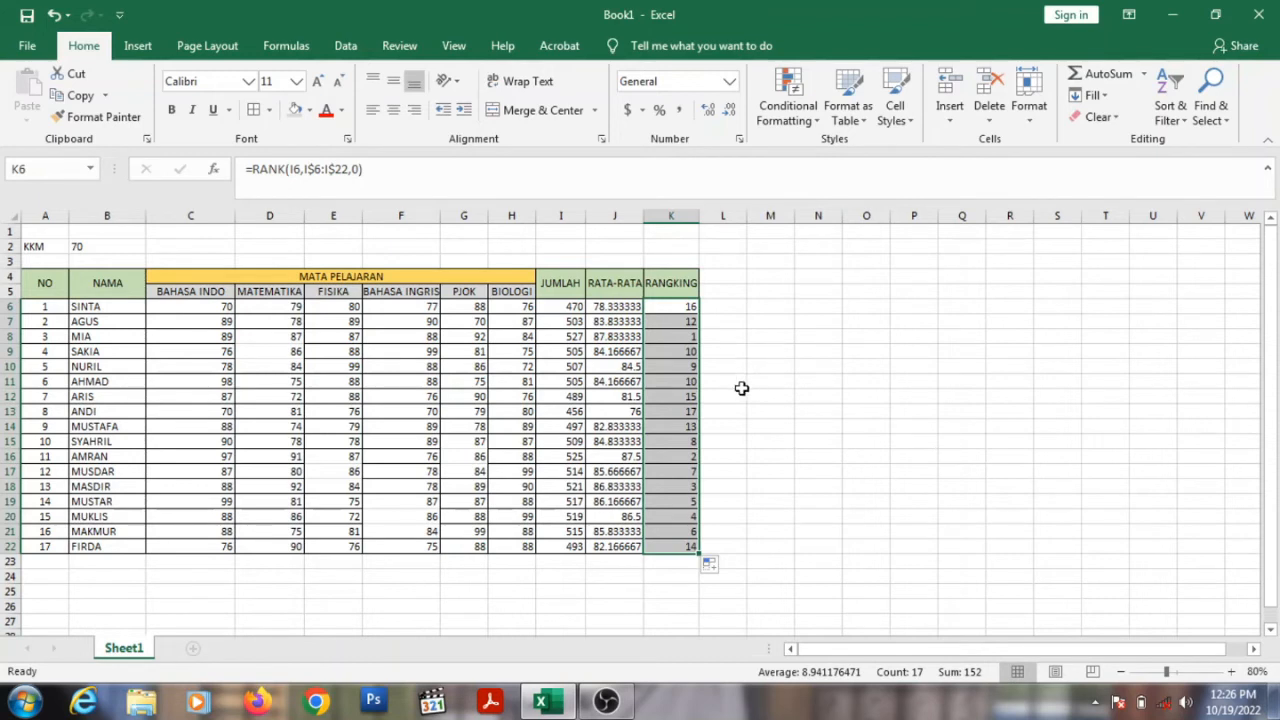
click(692, 340)
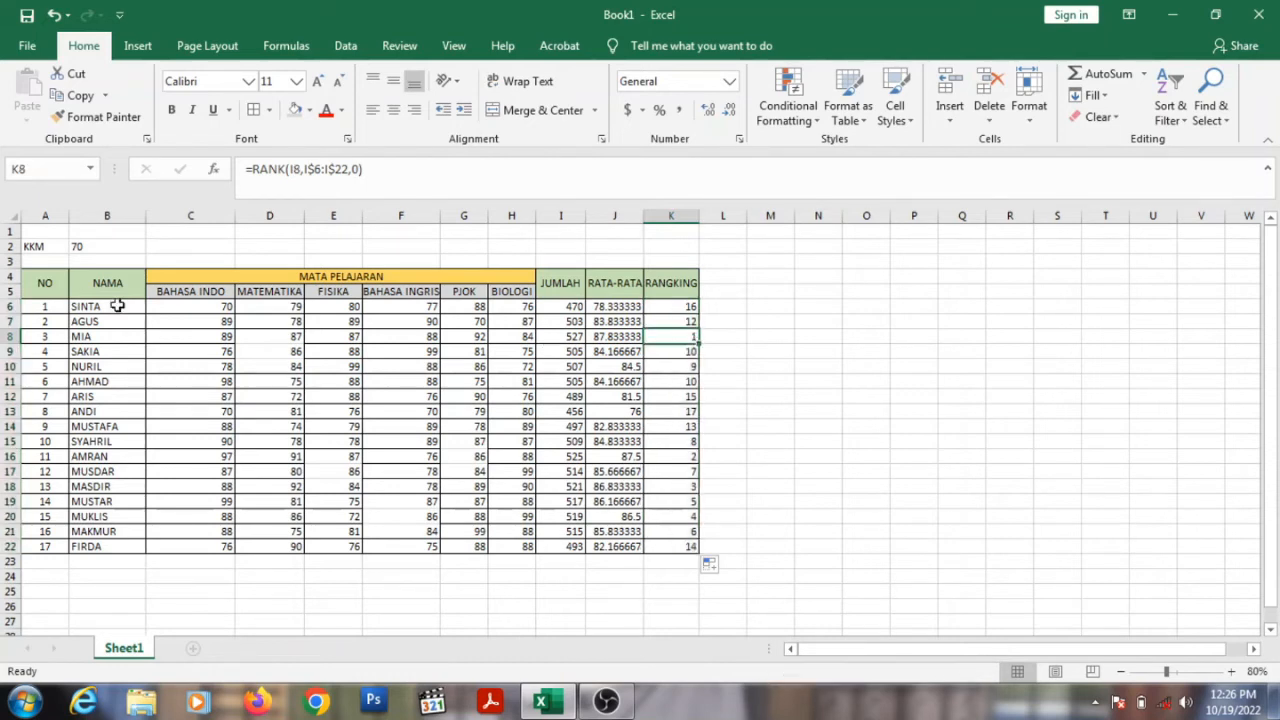
click(7, 336)
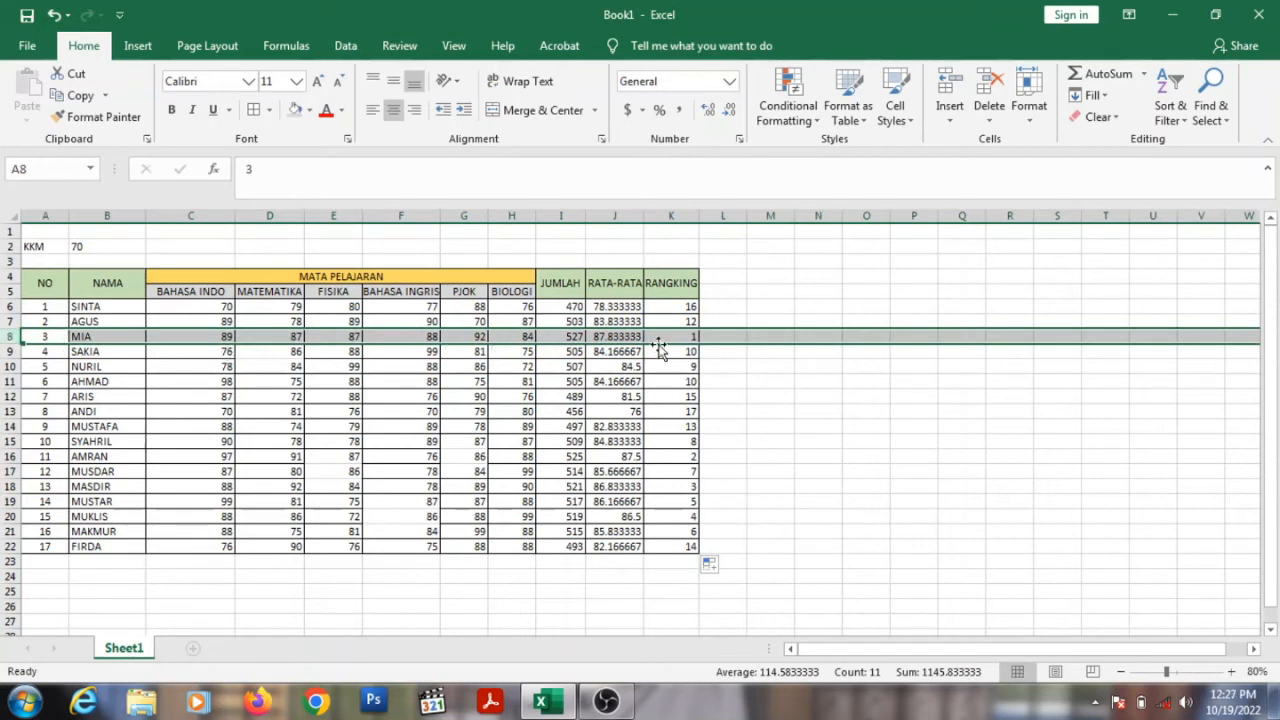
click(692, 458)
click(714, 308)
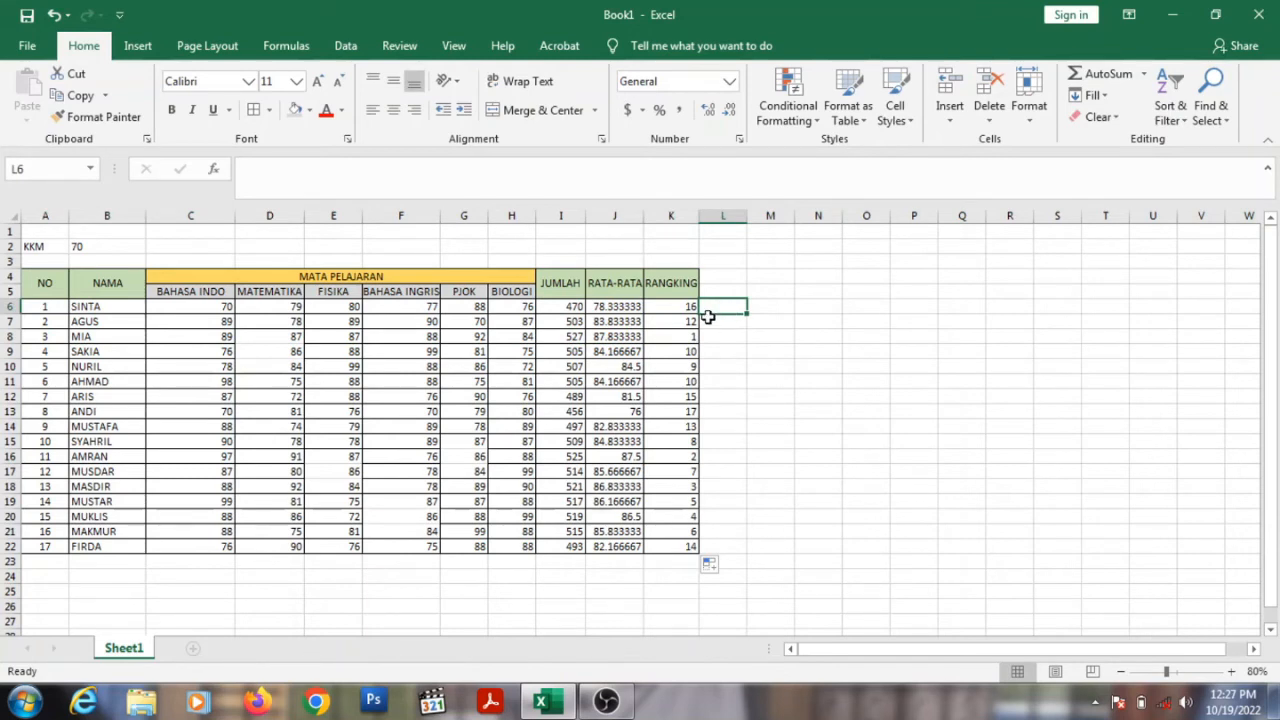
Try to copy the RANK formula text from K6 into L6.
click(690, 307)
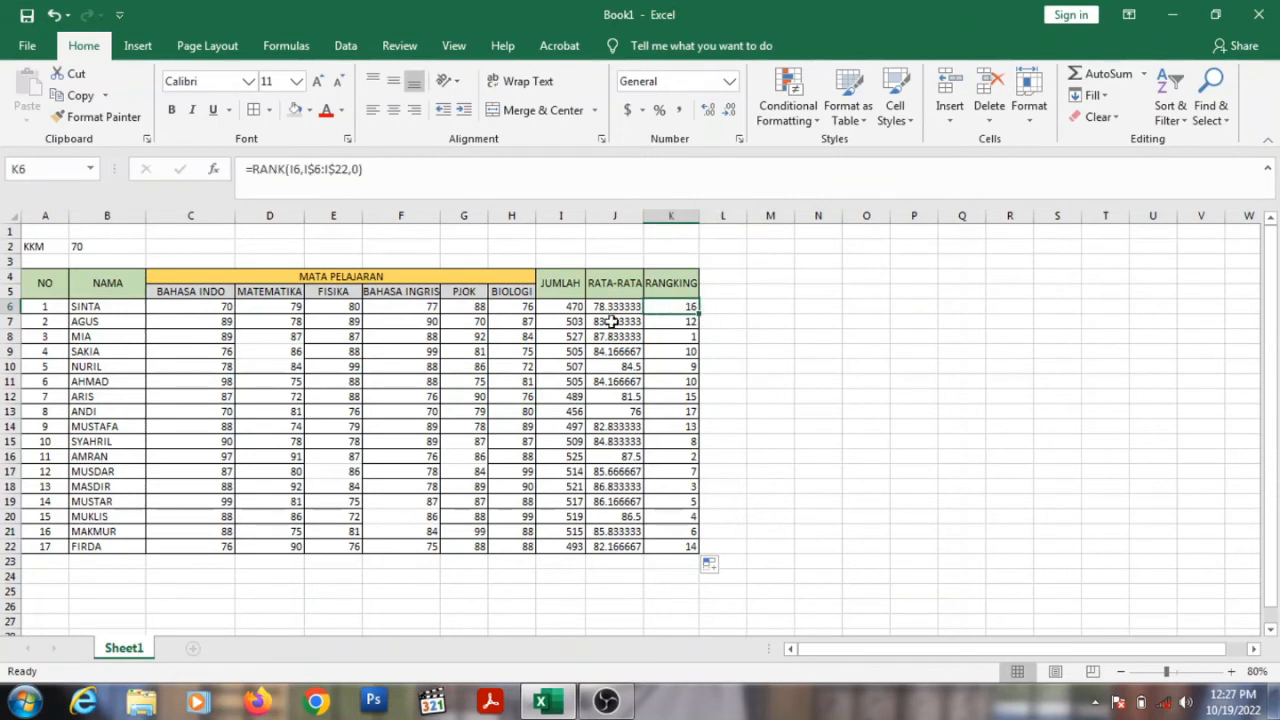
drag(391, 168, 237, 172)
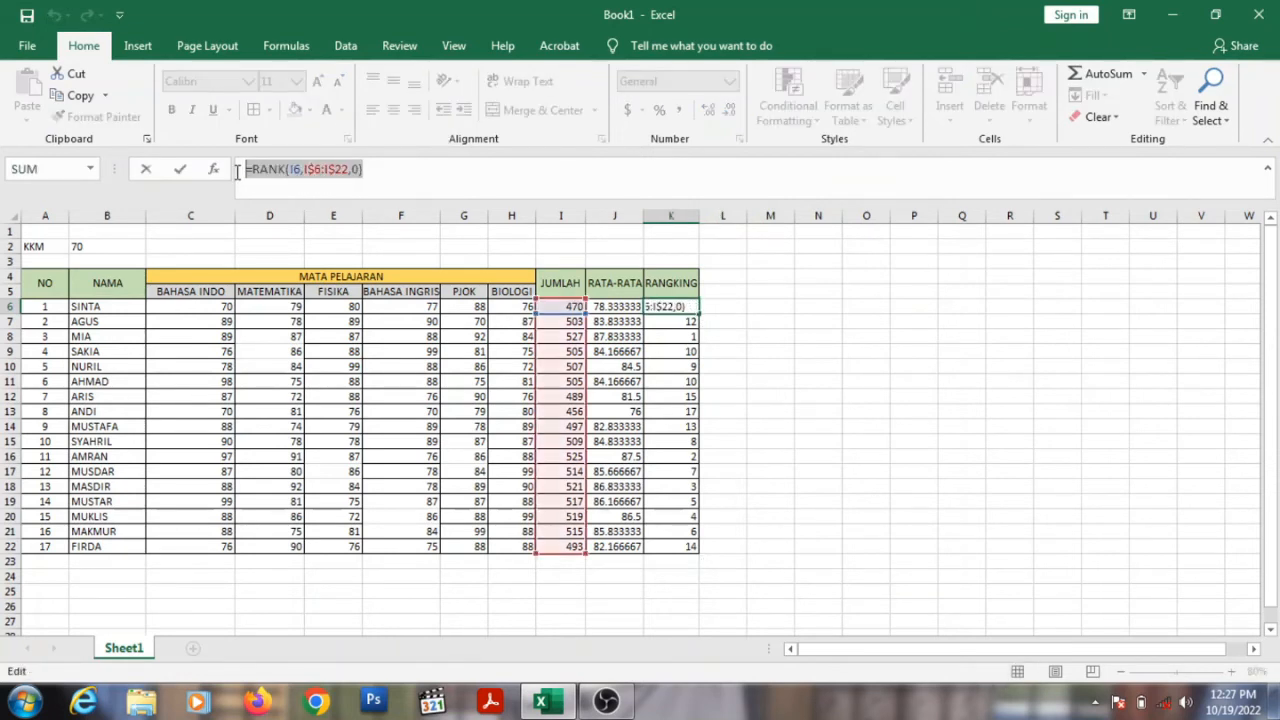
key(ctrl+c)
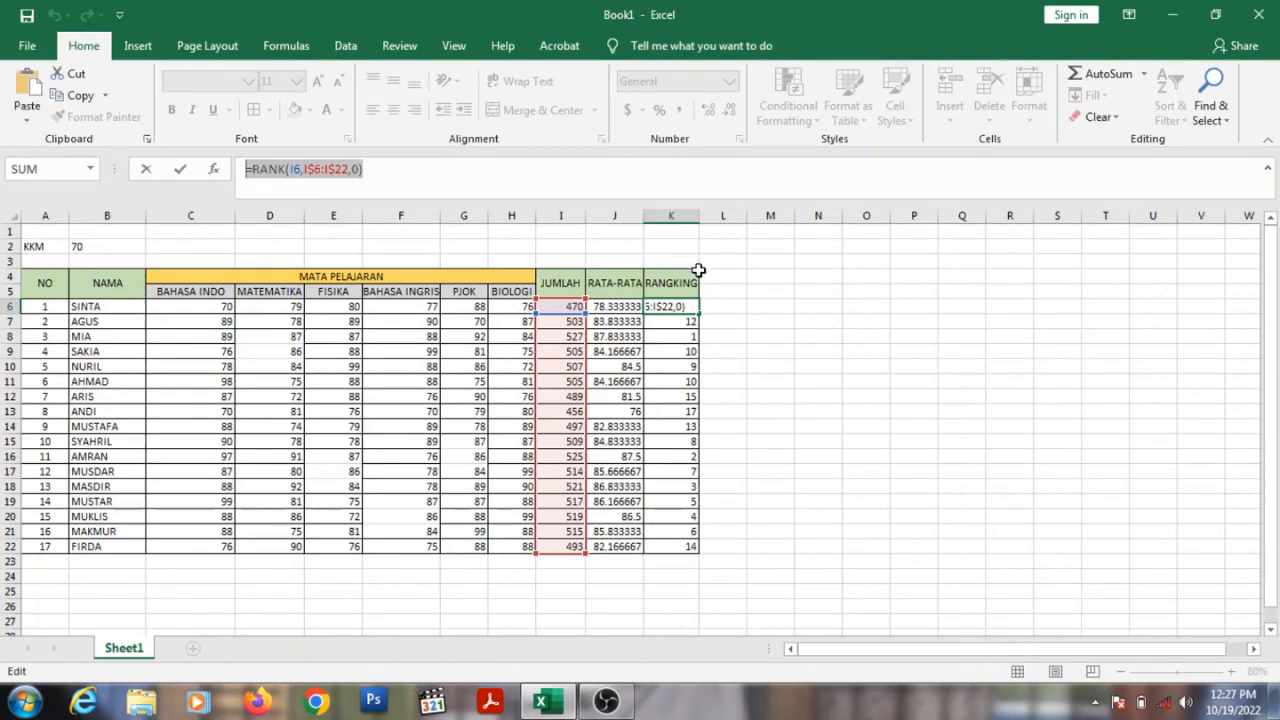
click(726, 306)
key(ctrl+v)
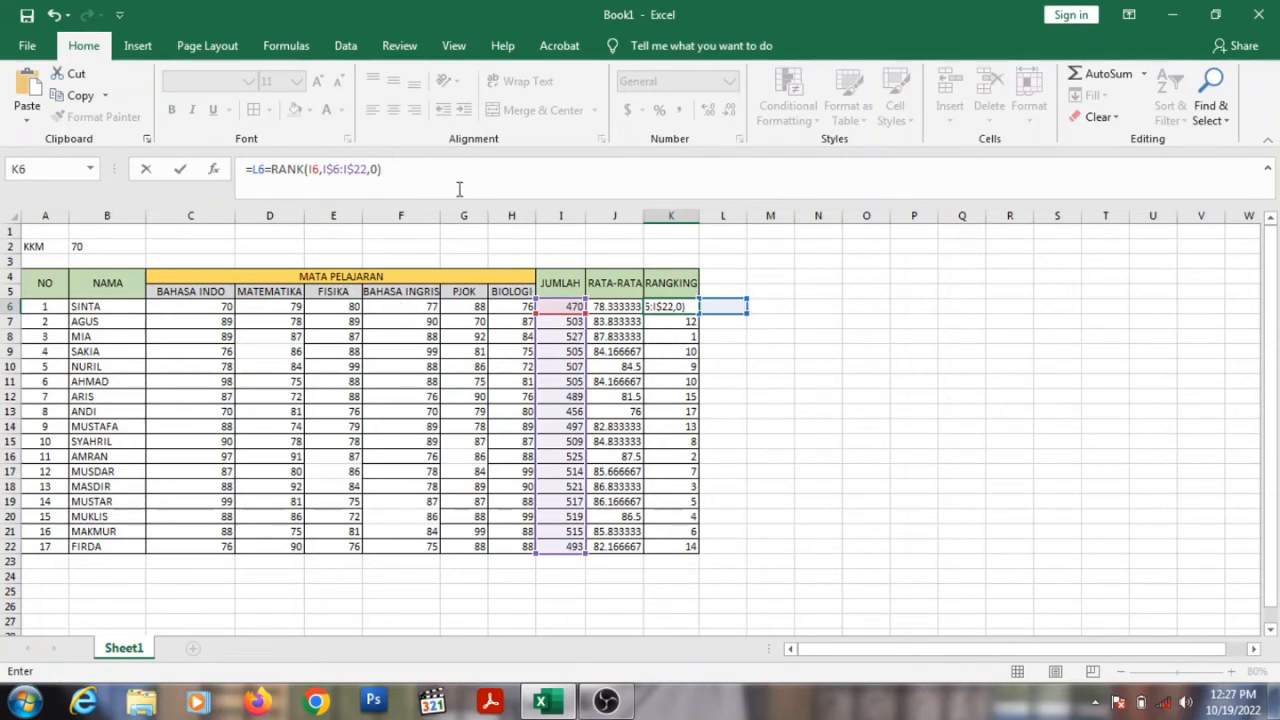
Clear the altered formula out of K6 and undo the deletion to bring back the original RANK formula.
drag(429, 171, 242, 172)
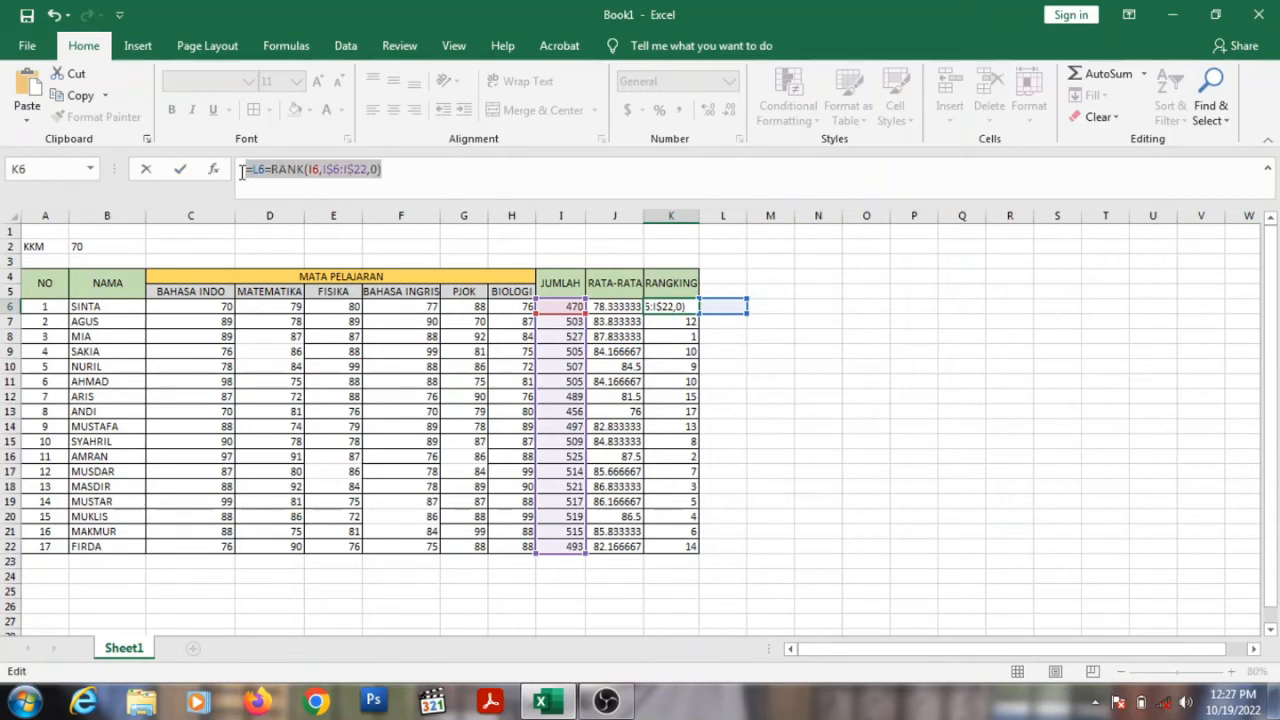
text(=)
click(914, 350)
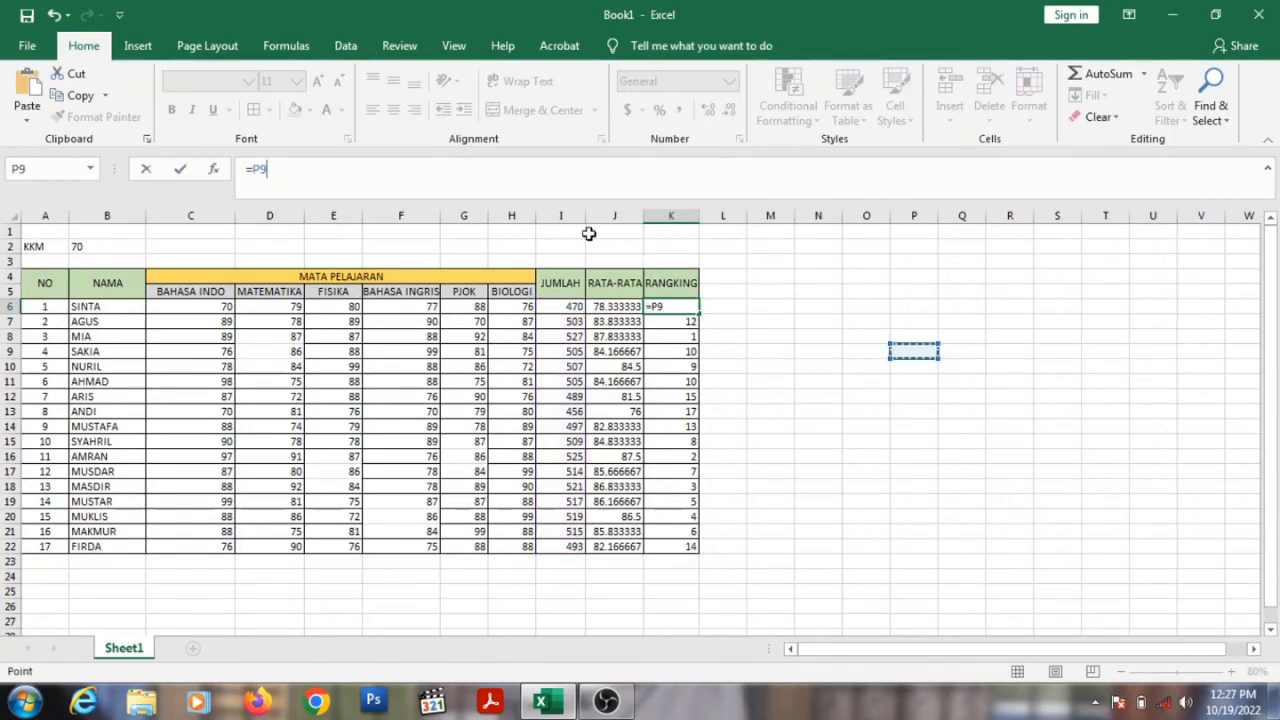
key(ctrl+z)
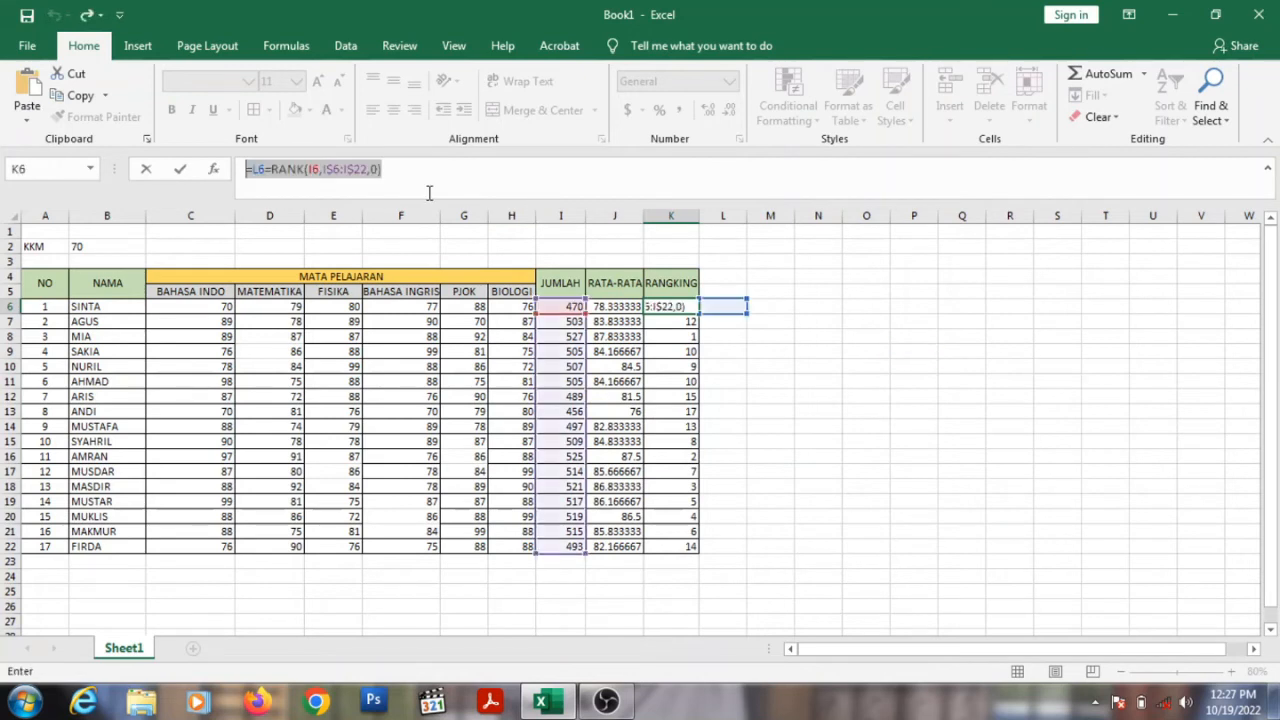
key(ctrl+y)
key(ctrl+z)
click(405, 179)
drag(409, 178, 243, 172)
text(=)
click(818, 396)
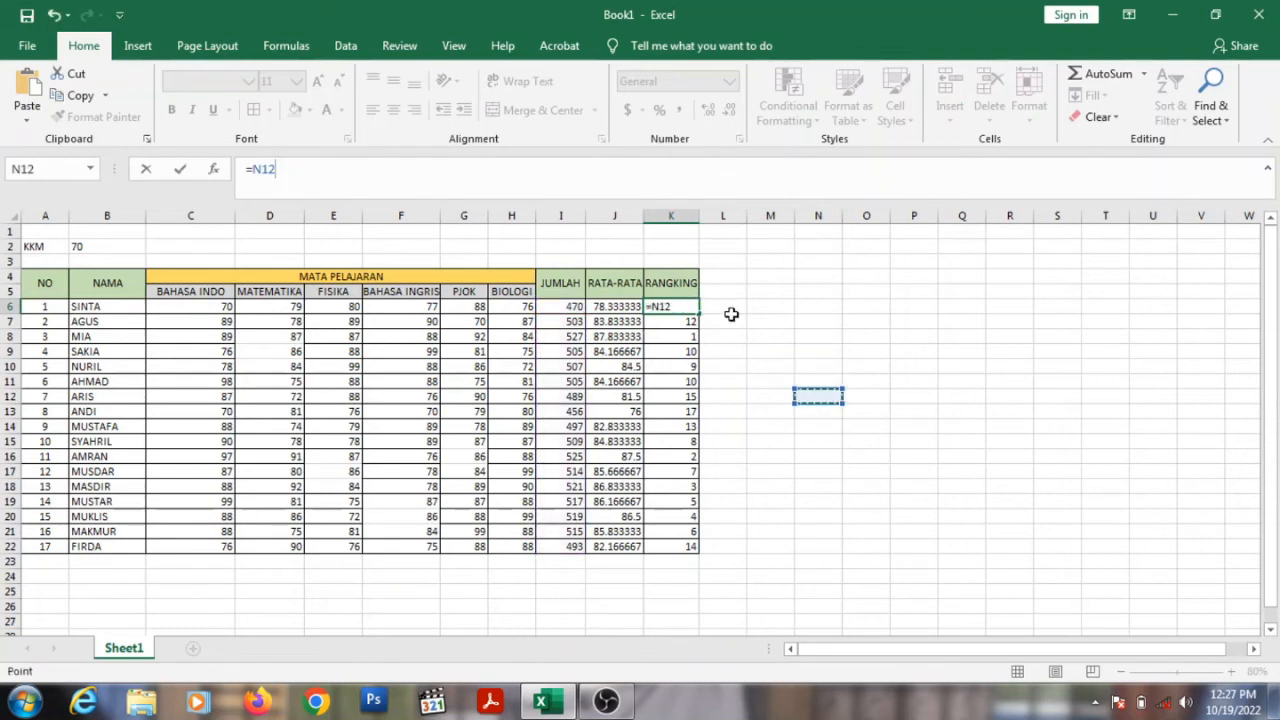
click(735, 318)
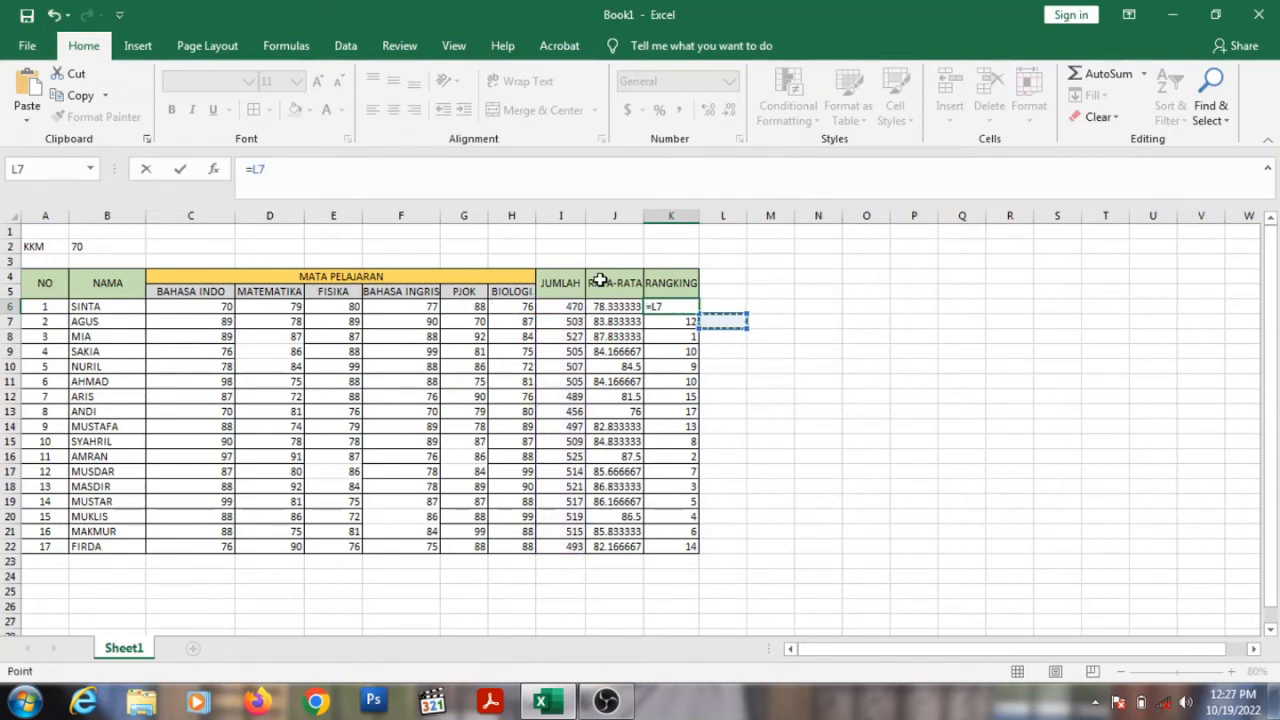
key(BackSpace)
key(BackSpace)
click(818, 380)
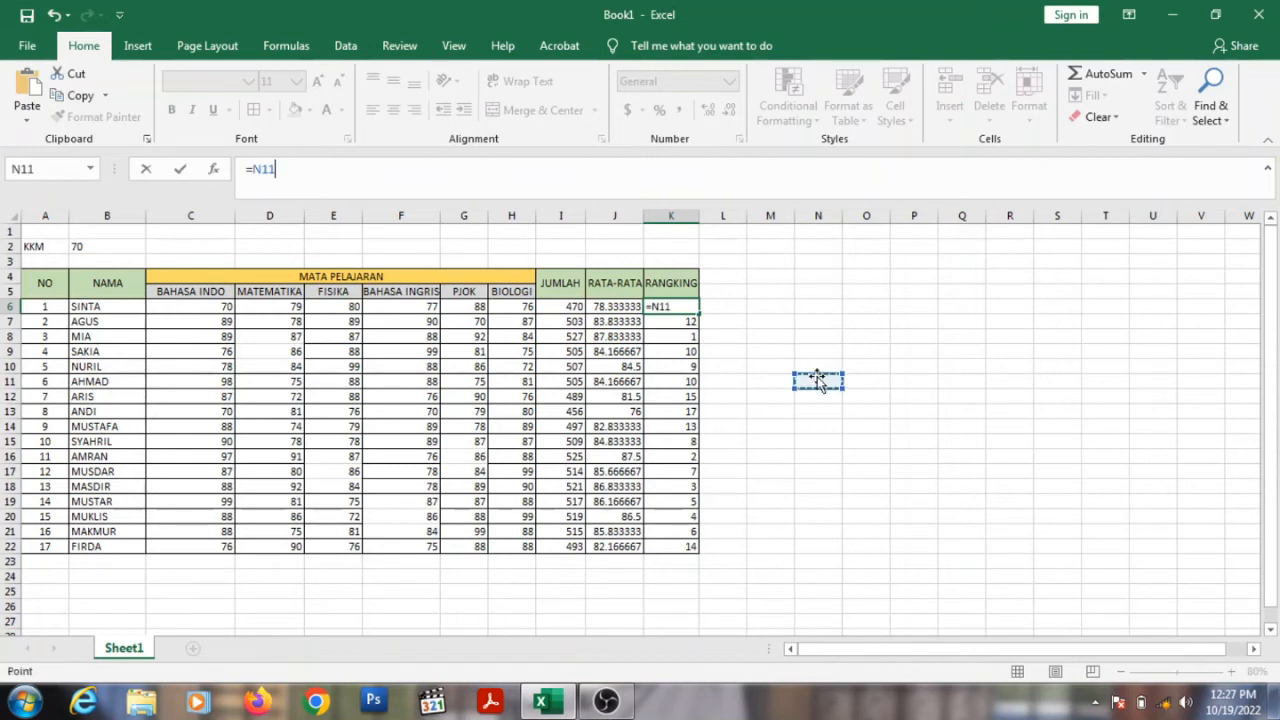
key(BackSpace)
key(BackSpace)
key(BackSpace)
key(BackSpace)
click(728, 350)
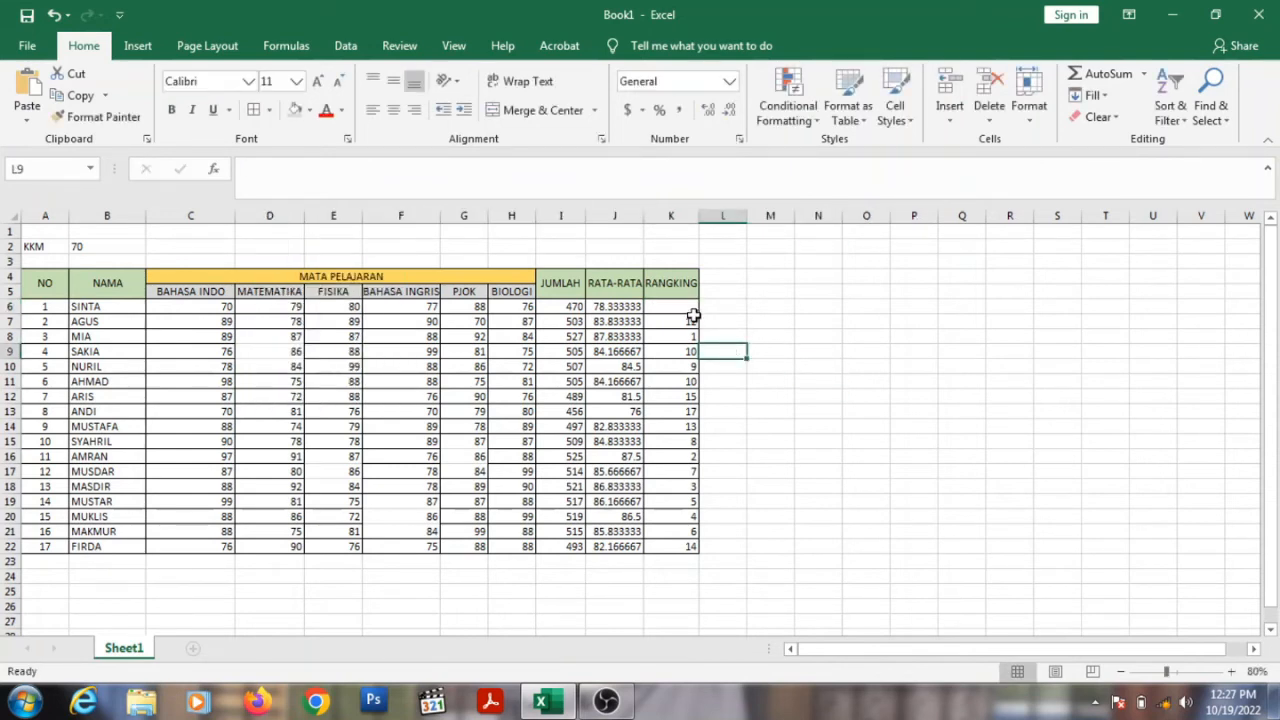
key(ctrl+z)
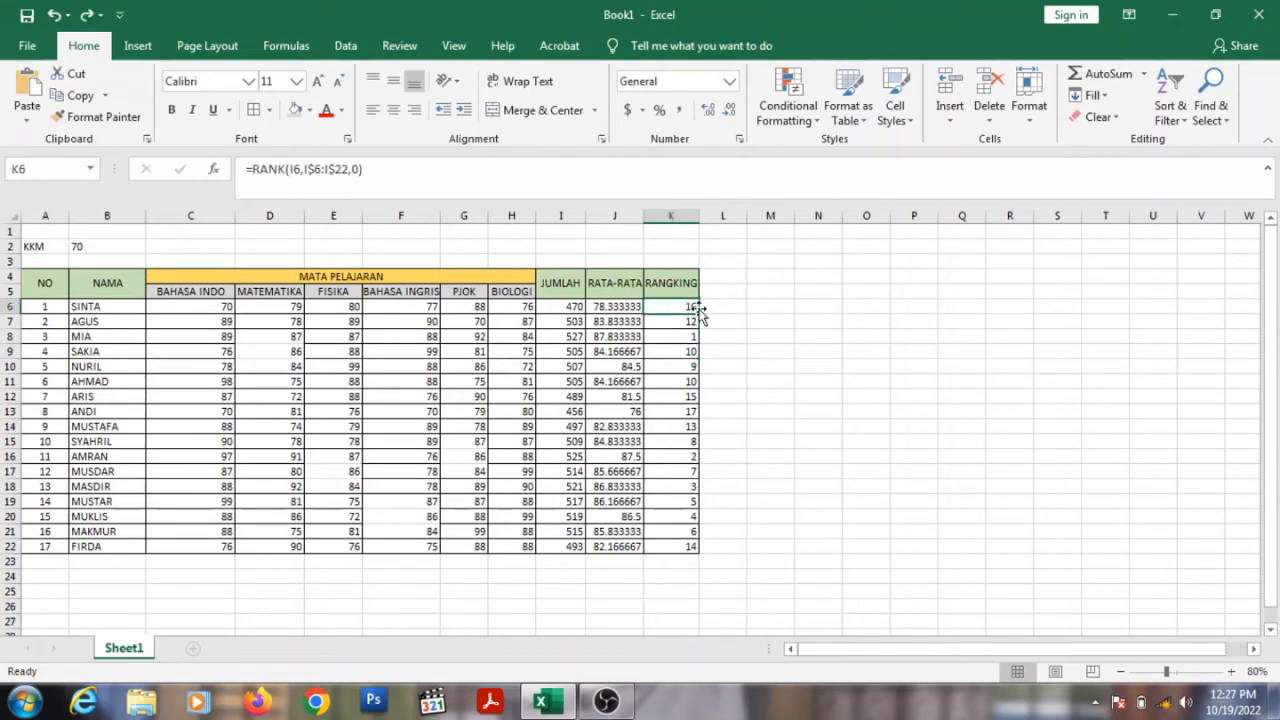
Extend the RANK formula from K6 into L6 and change its order argument to 1 for ascending: =RANK(J6,J$6:J$22,1).
drag(705, 313, 737, 318)
click(737, 305)
double_click(737, 305)
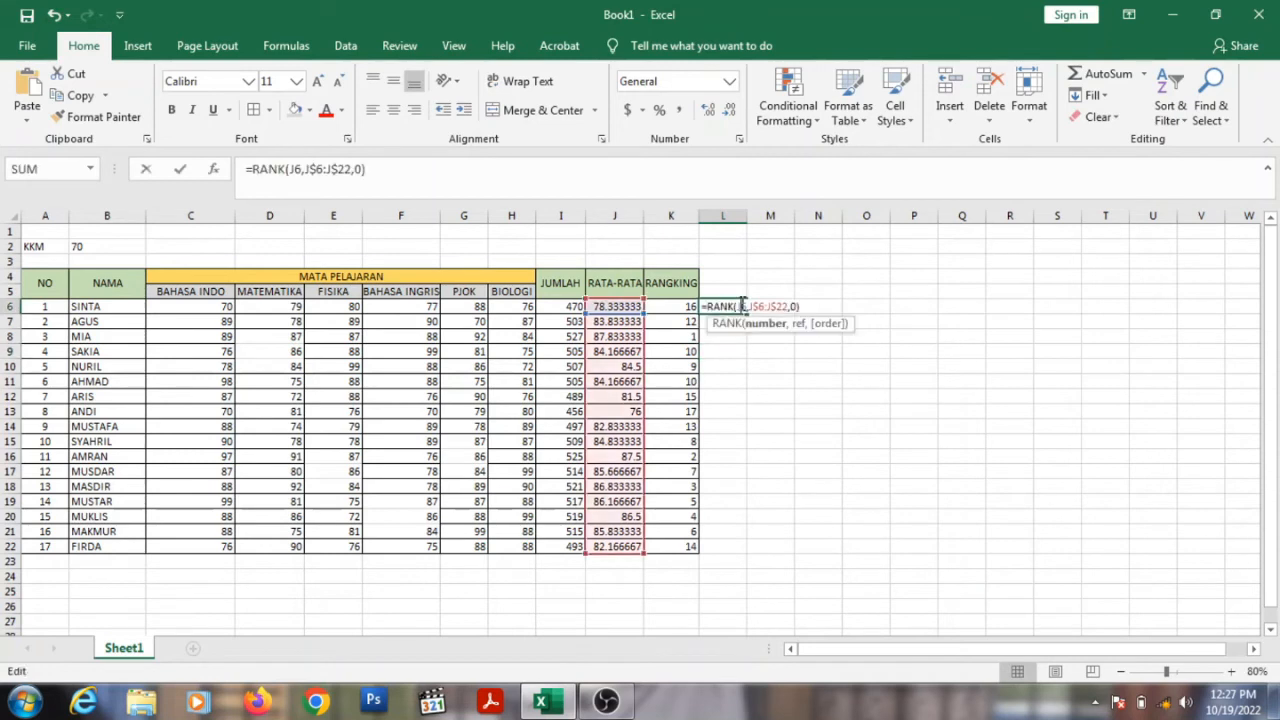
key(BackSpace)
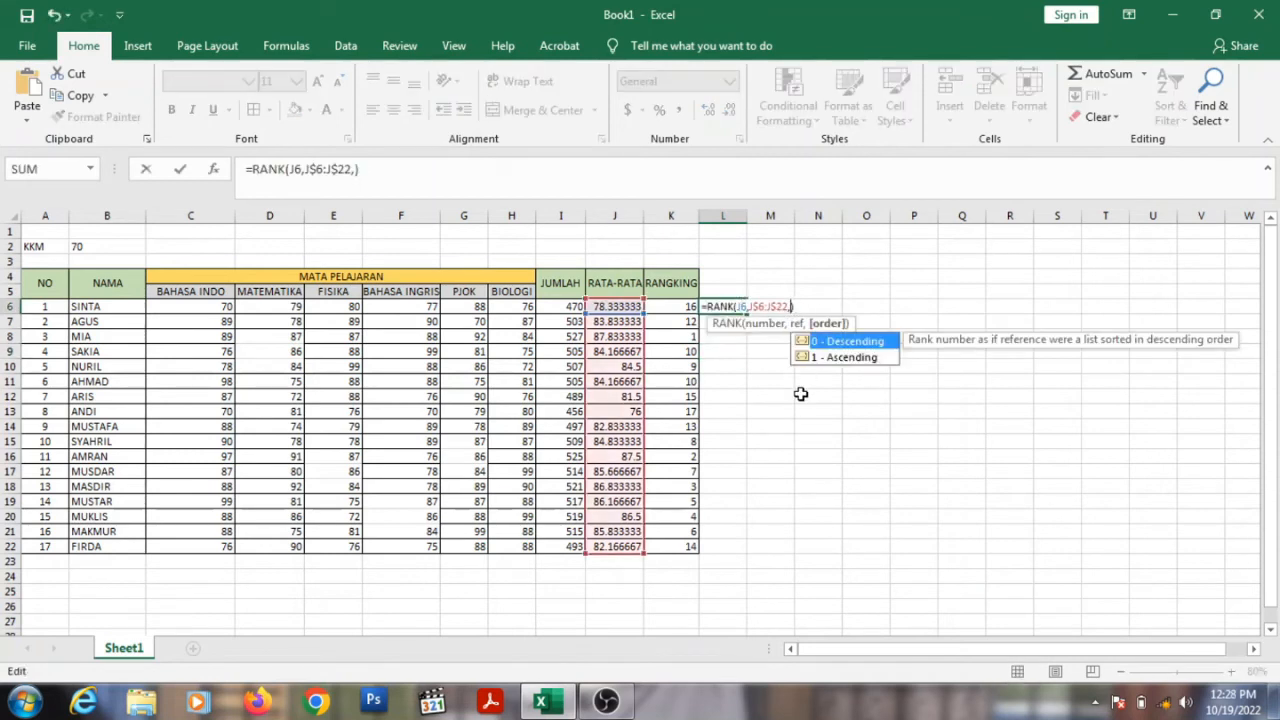
text(1)
key(Return)
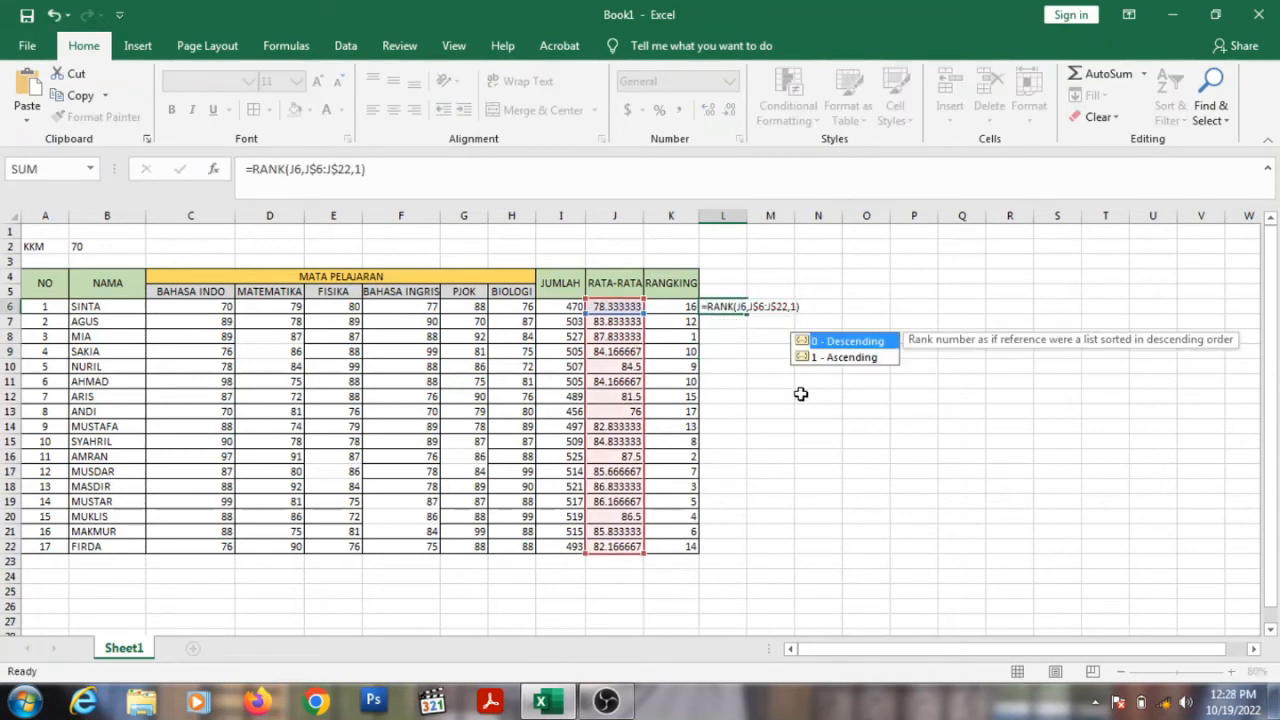
click(746, 344)
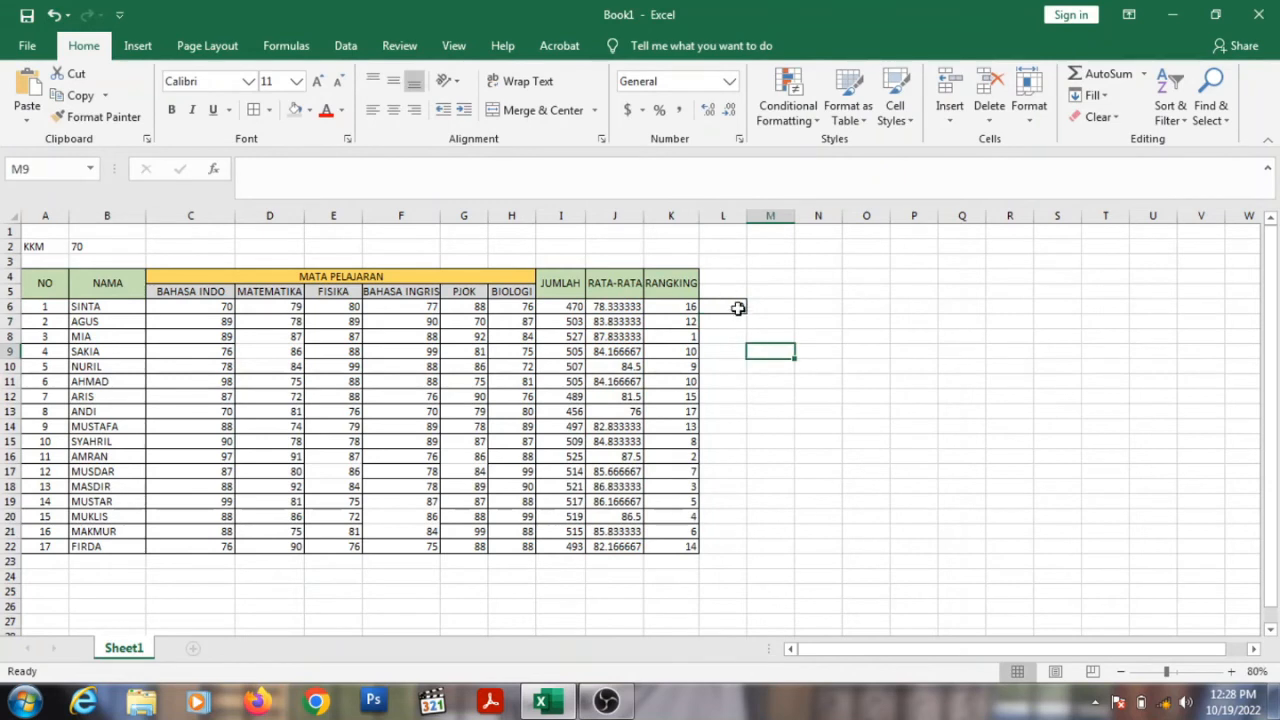
Fill the ascending RANK formula from L6 down to L22.
click(738, 307)
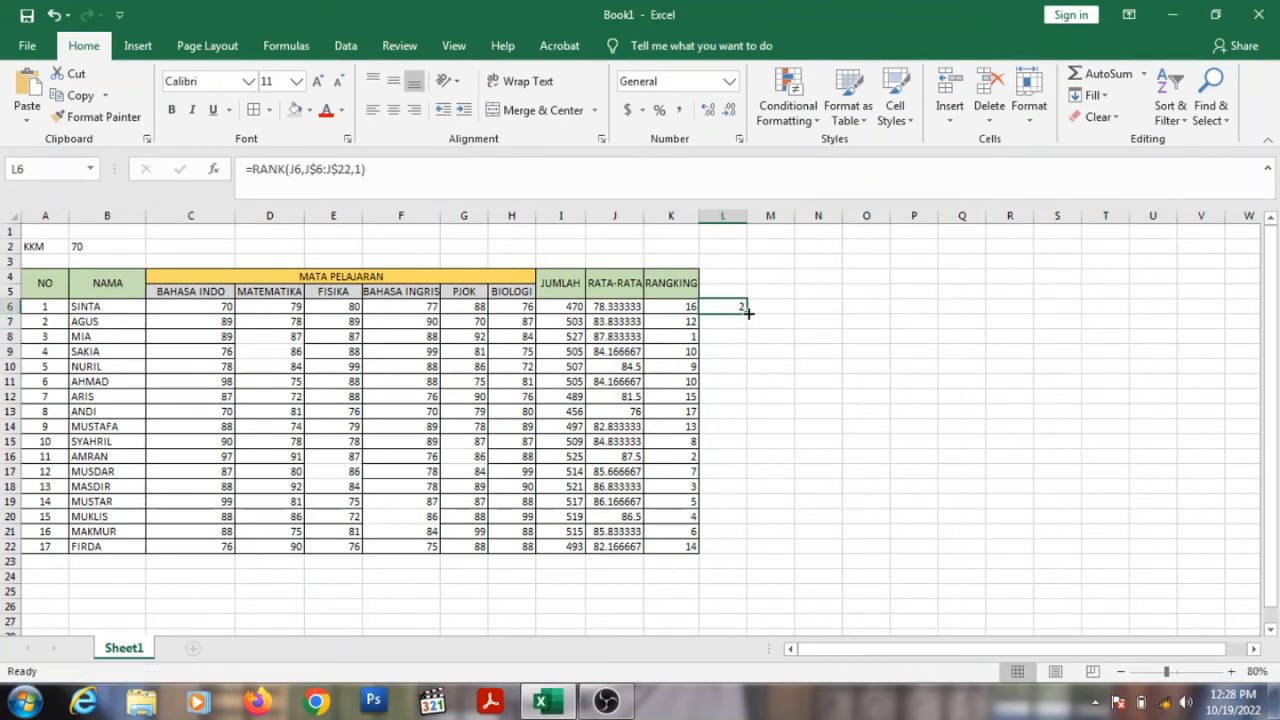
double_click(747, 313)
click(908, 356)
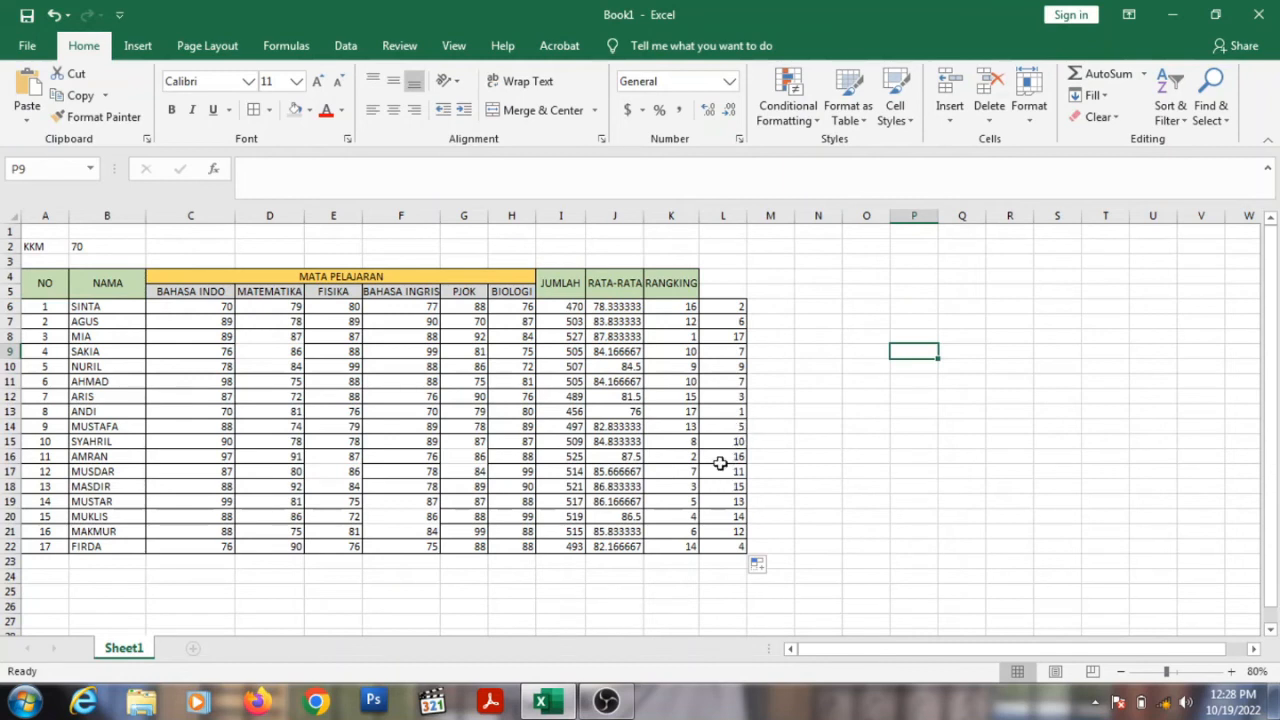
Compare the descending ranks in column K with the ascending ranks in column L, including those in row 8.
click(742, 338)
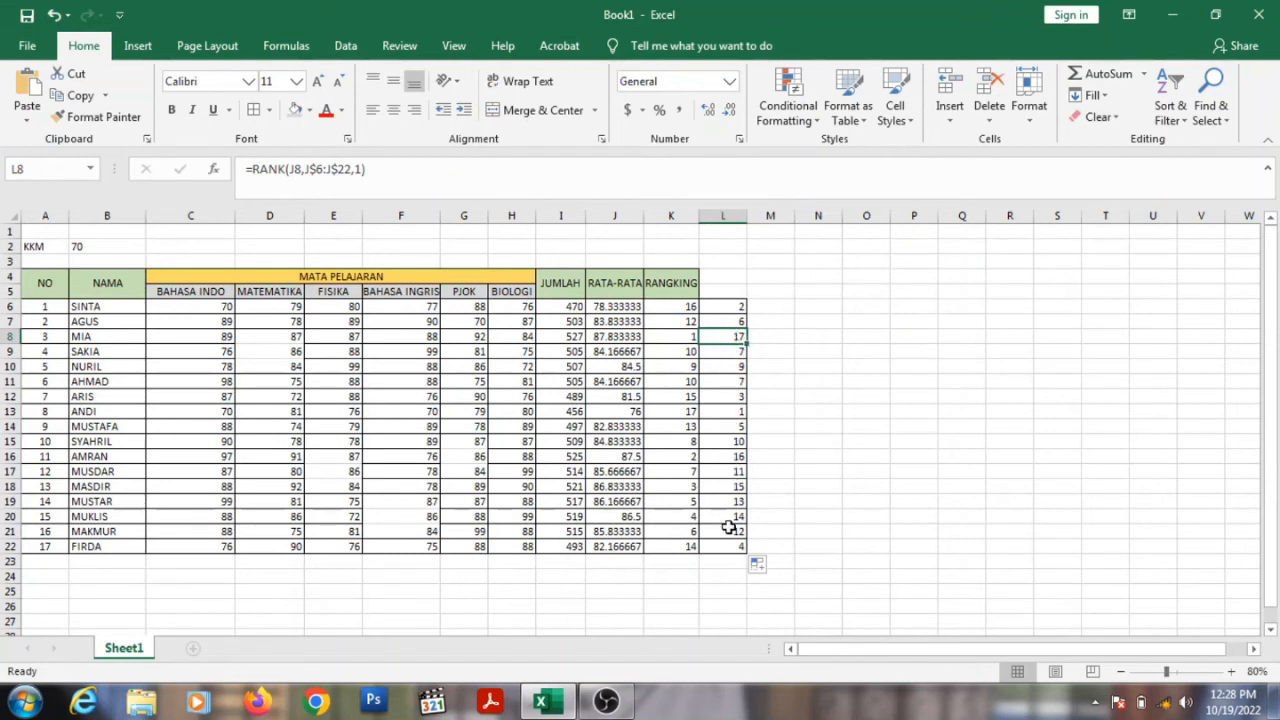
click(693, 338)
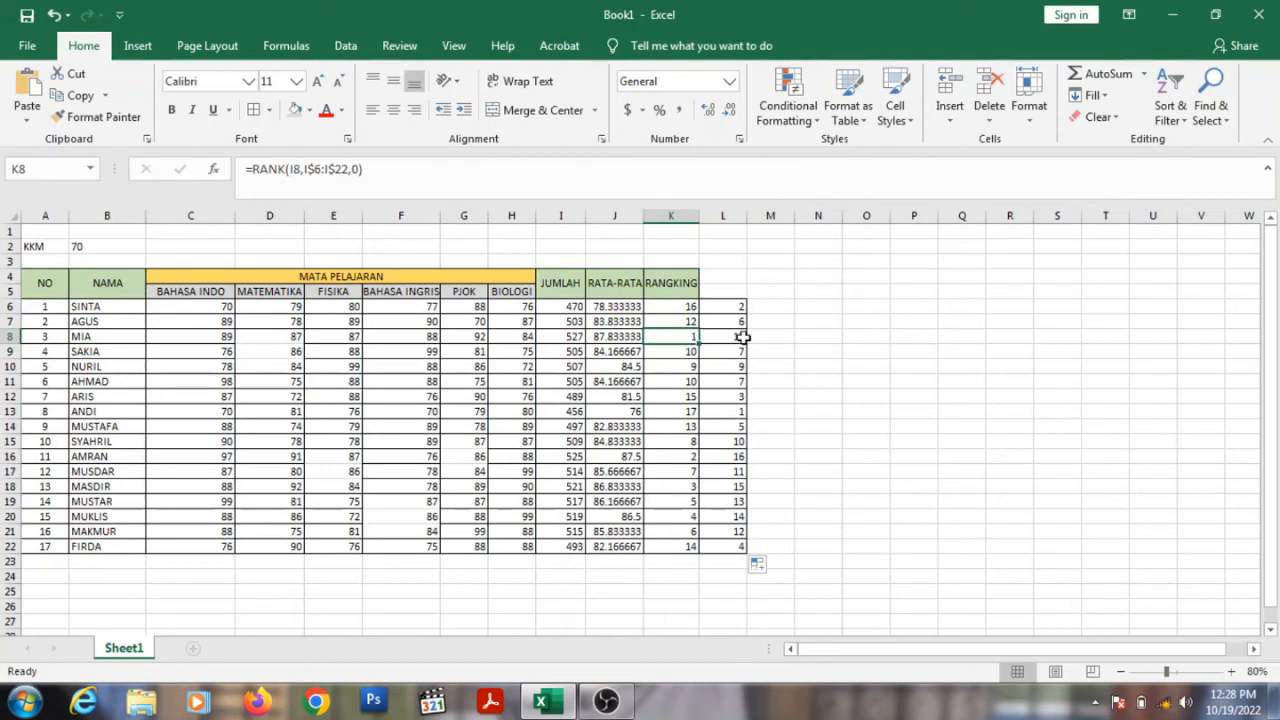
click(742, 337)
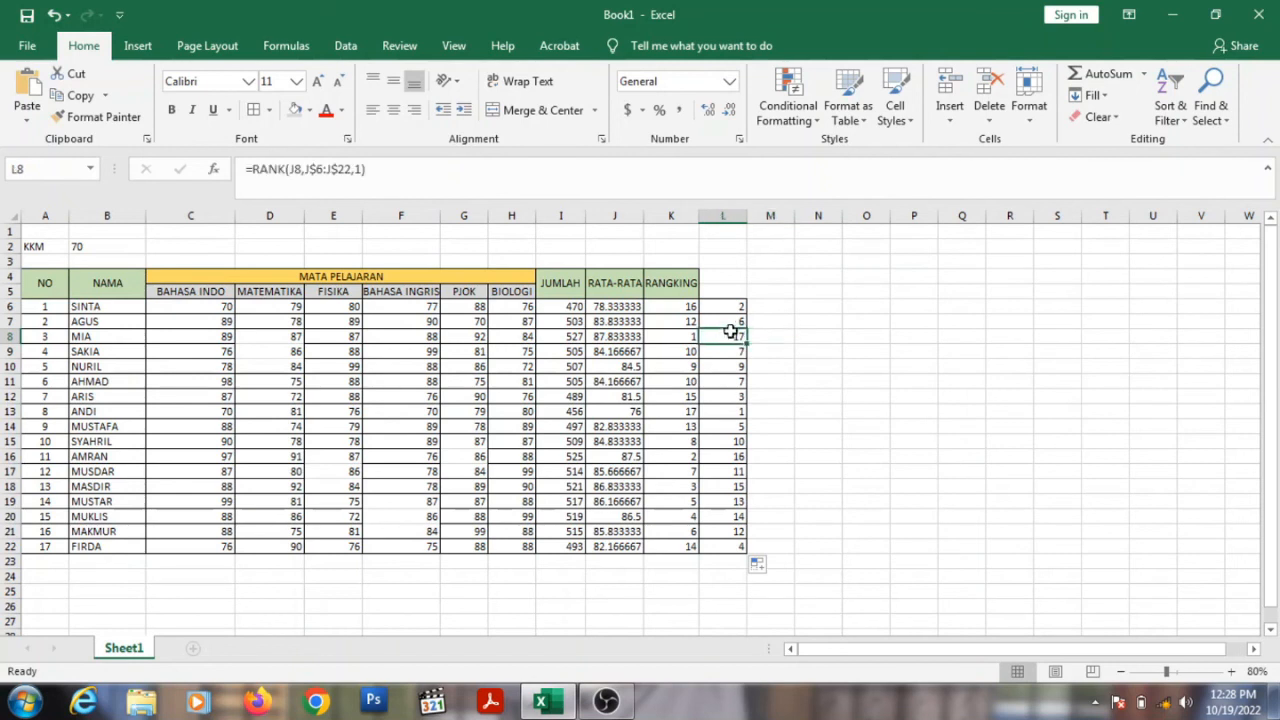
drag(737, 306, 749, 554)
click(818, 276)
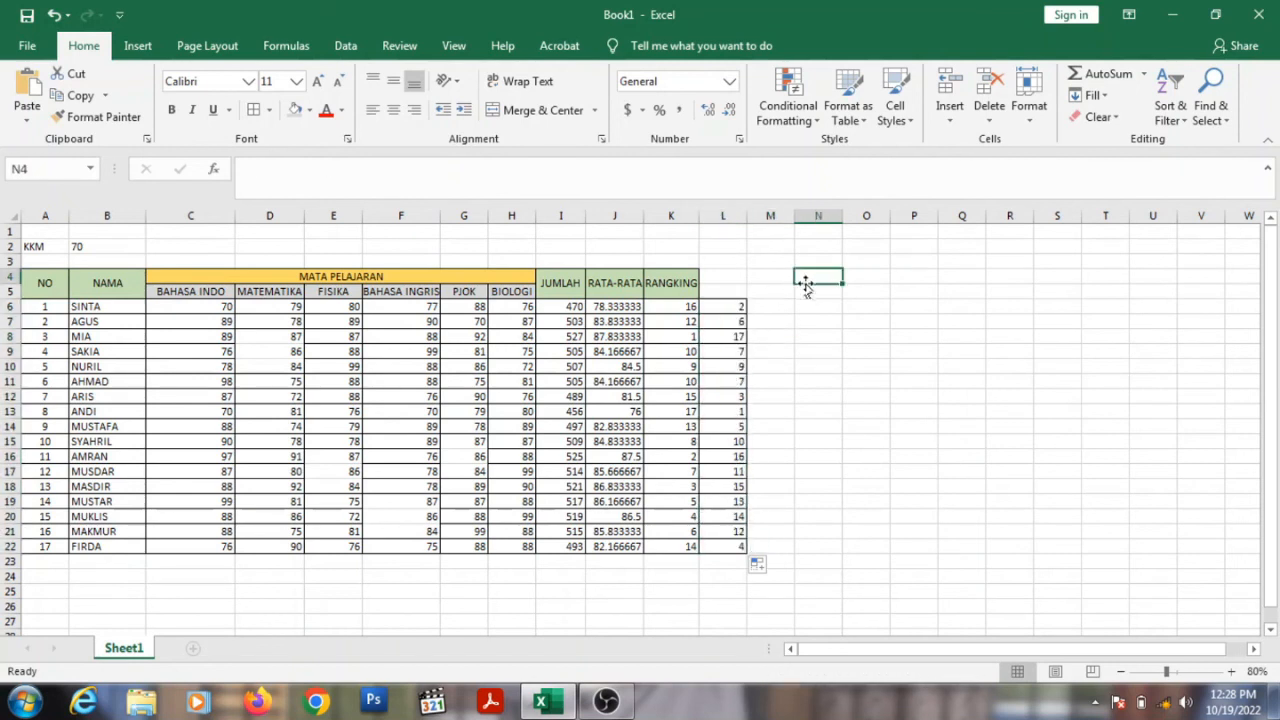
click(742, 291)
click(734, 278)
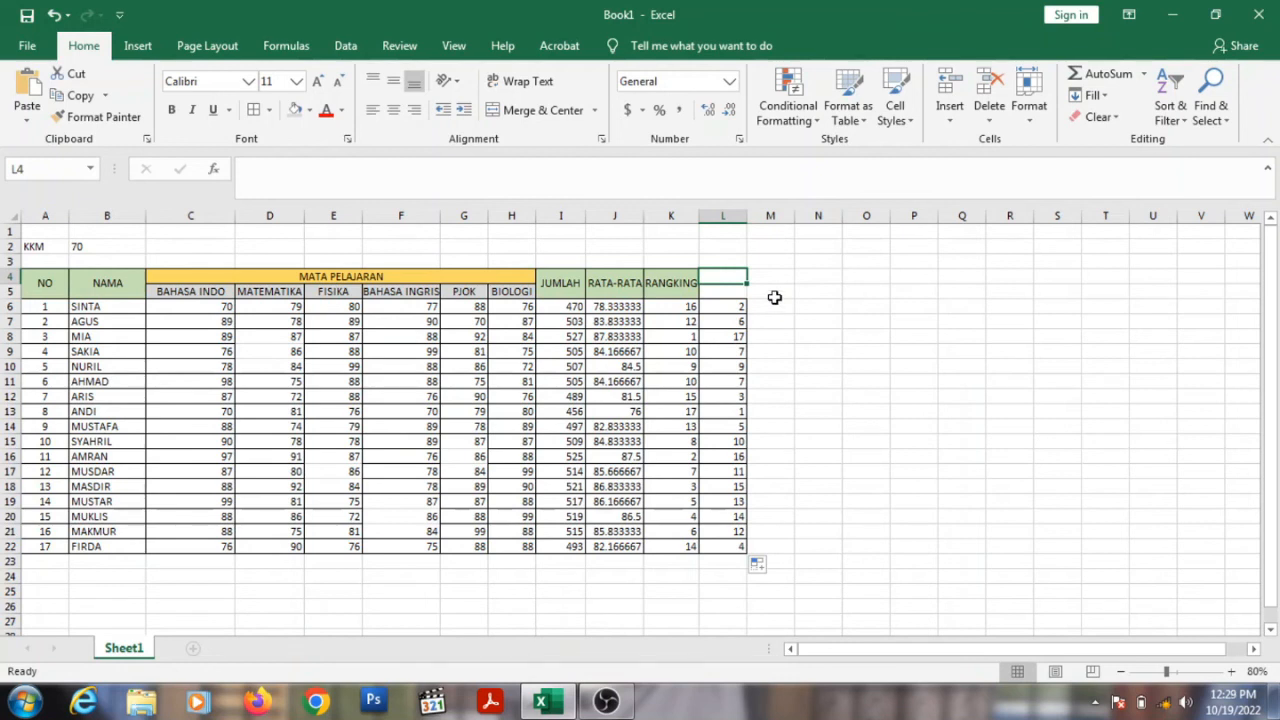
click(818, 348)
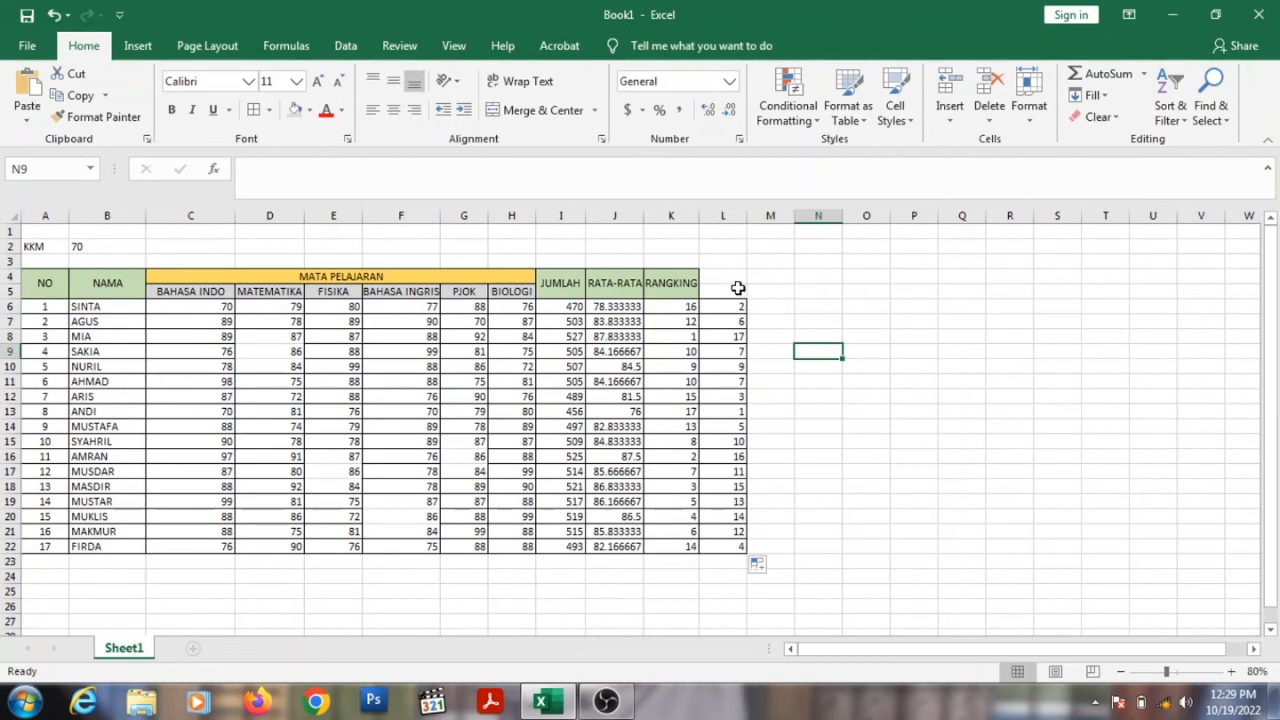